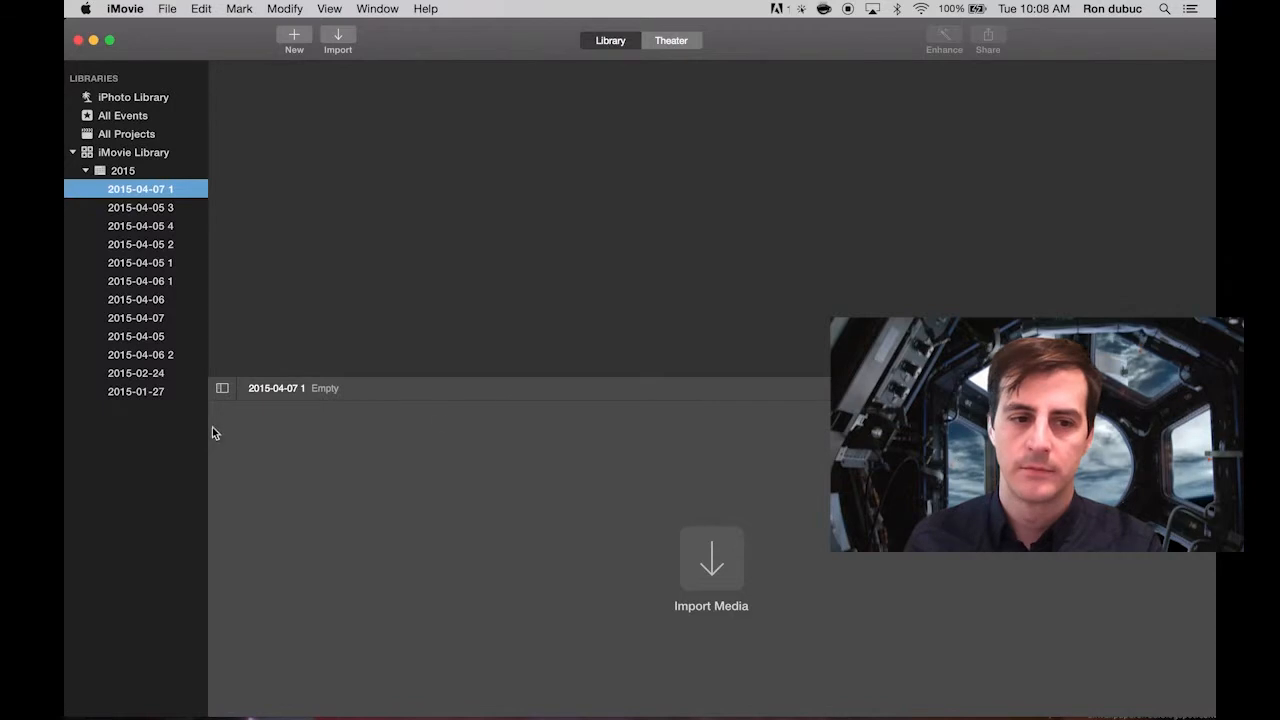
Create a new movie with No Theme and name it "tourist".
{"action": "left_click", "coordinate": [291, 38]}
{"action": "left_click", "coordinate": [348, 95]}
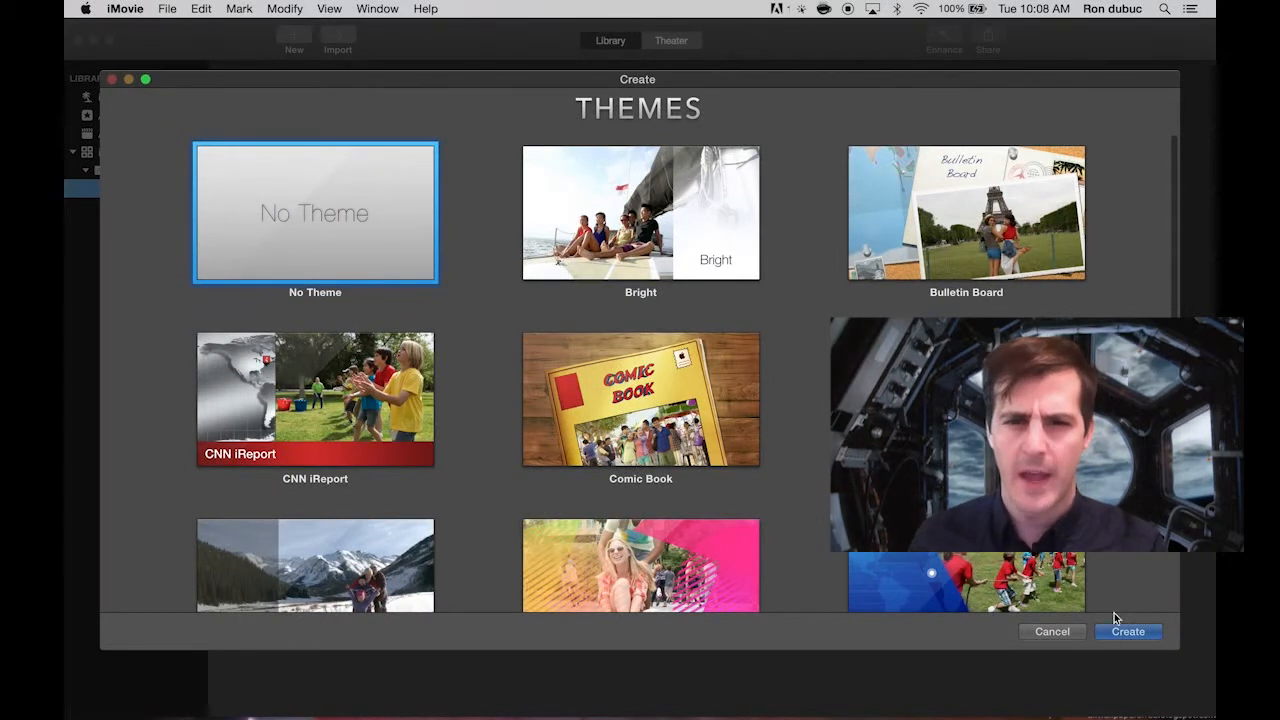
{"action": "left_click", "coordinate": [1143, 635]}
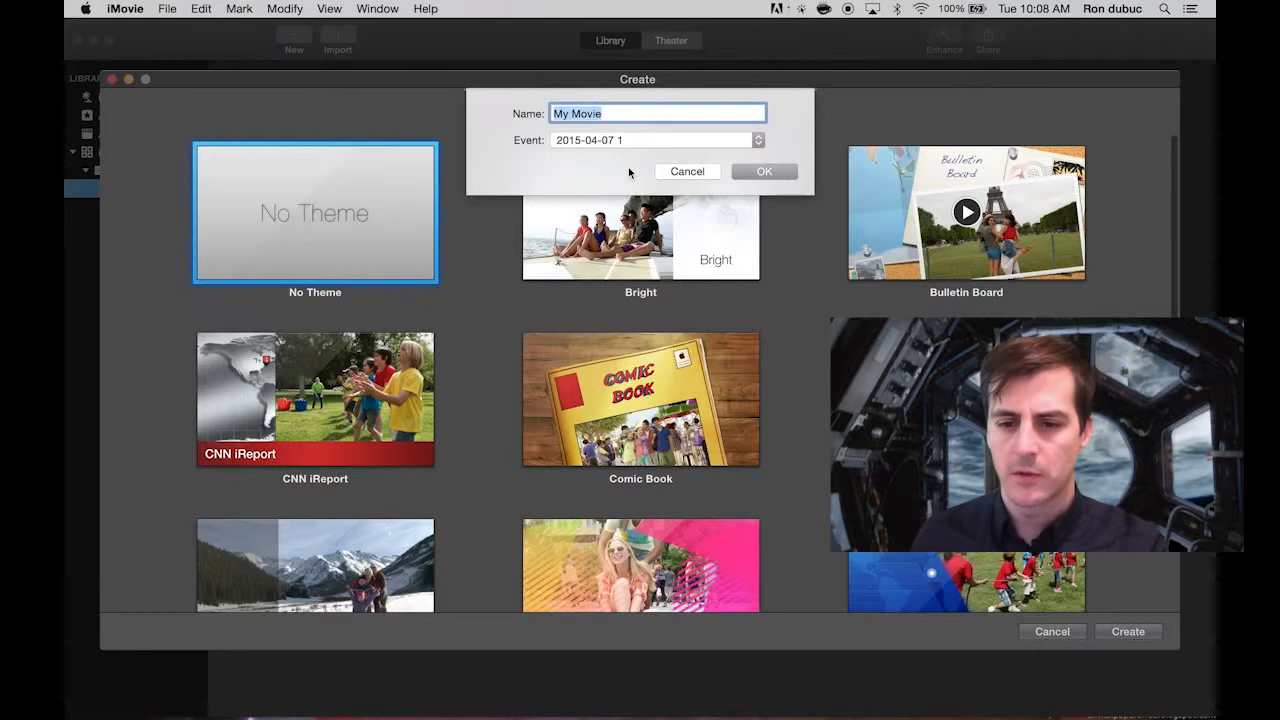
{"action": "type", "text": "tourist"}
{"action": "key", "text": "Return"}
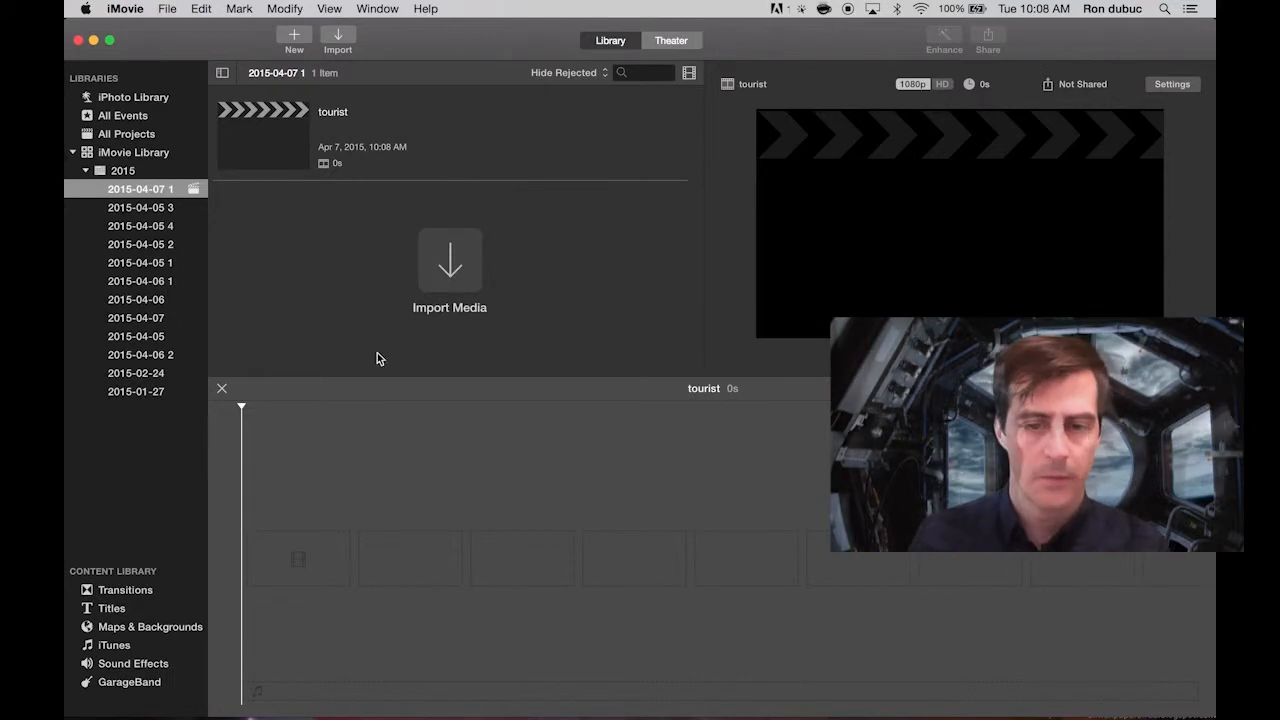
{"action": "left_click", "coordinate": [268, 463]}
{"action": "left_click_drag", "start_coordinate": [242, 408], "coordinate": [314, 415]}
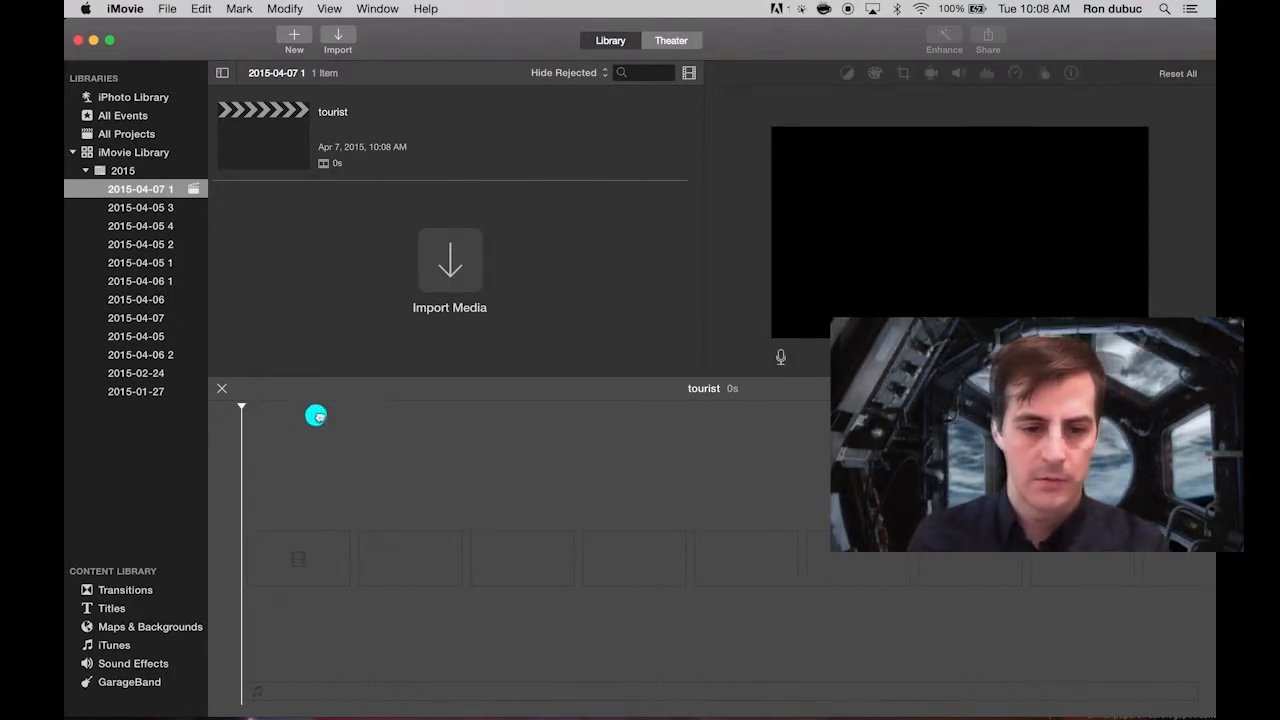
{"action": "left_click_drag", "start_coordinate": [420, 424], "coordinate": [438, 454]}
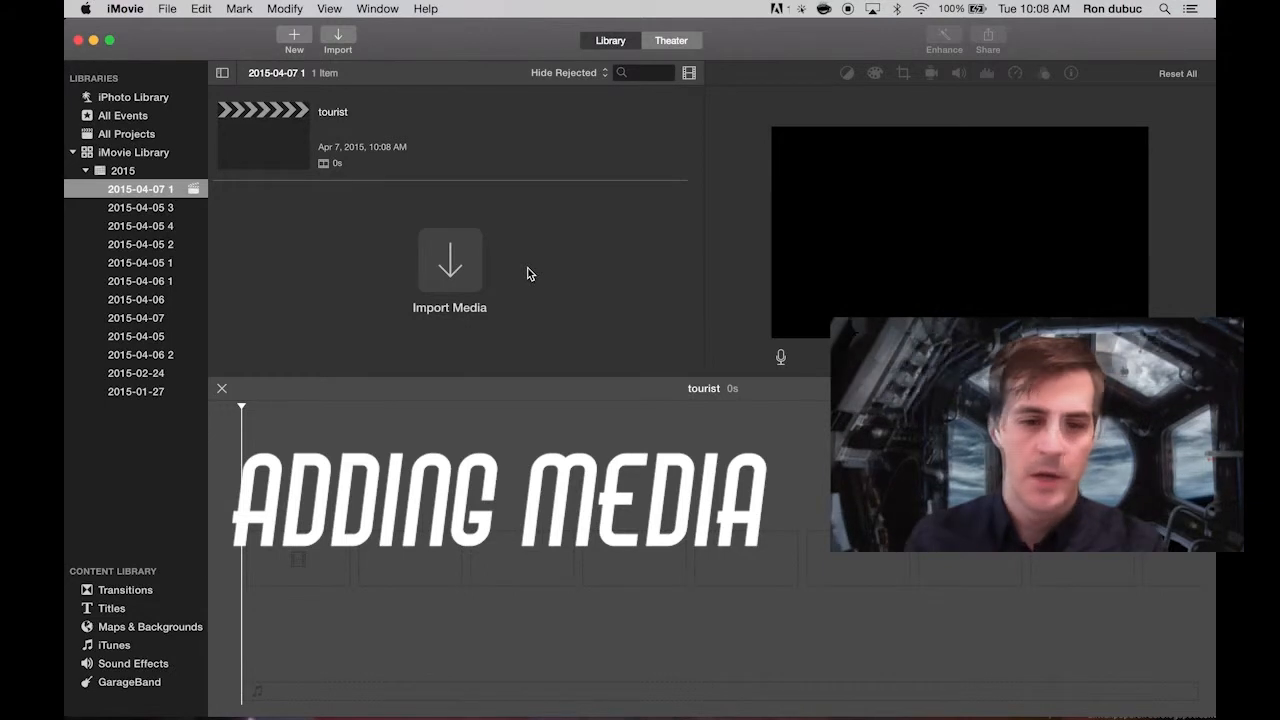
Import all five images from the Desktop's dagobah folder into the 2015-04-07 1 event.
{"action": "left_click", "coordinate": [468, 256]}
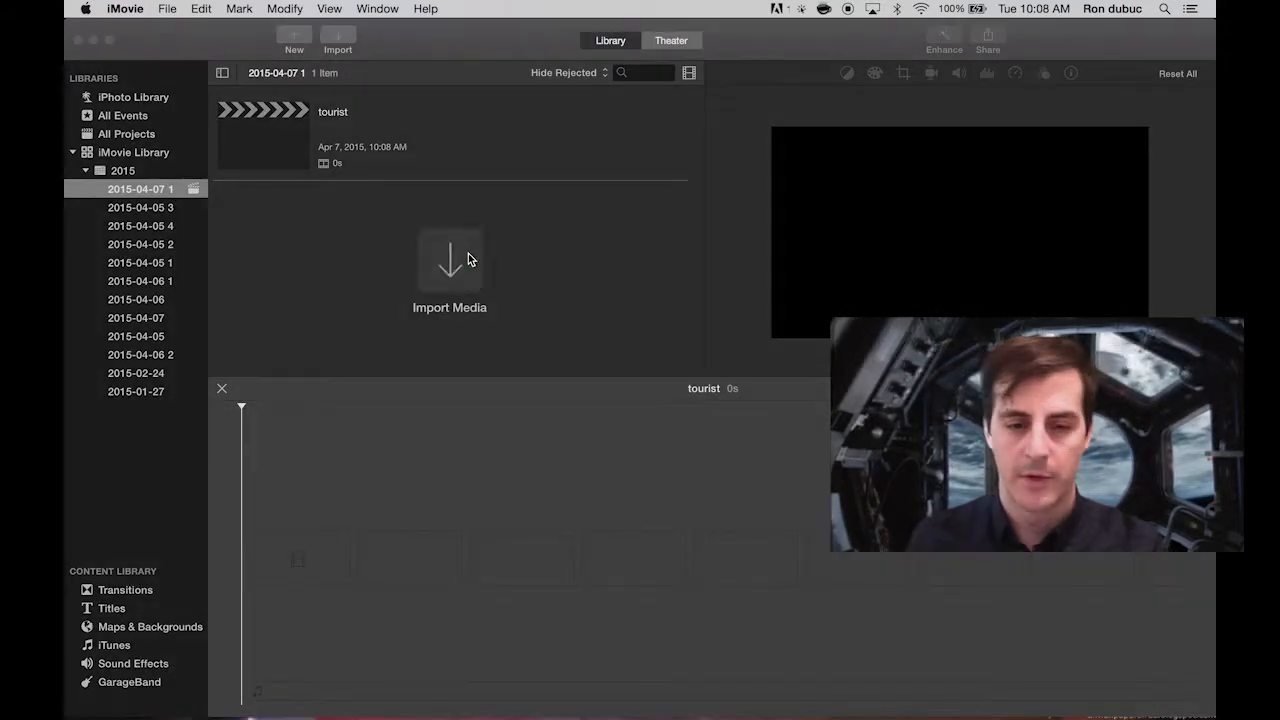
{"action": "left_click", "coordinate": [266, 197]}
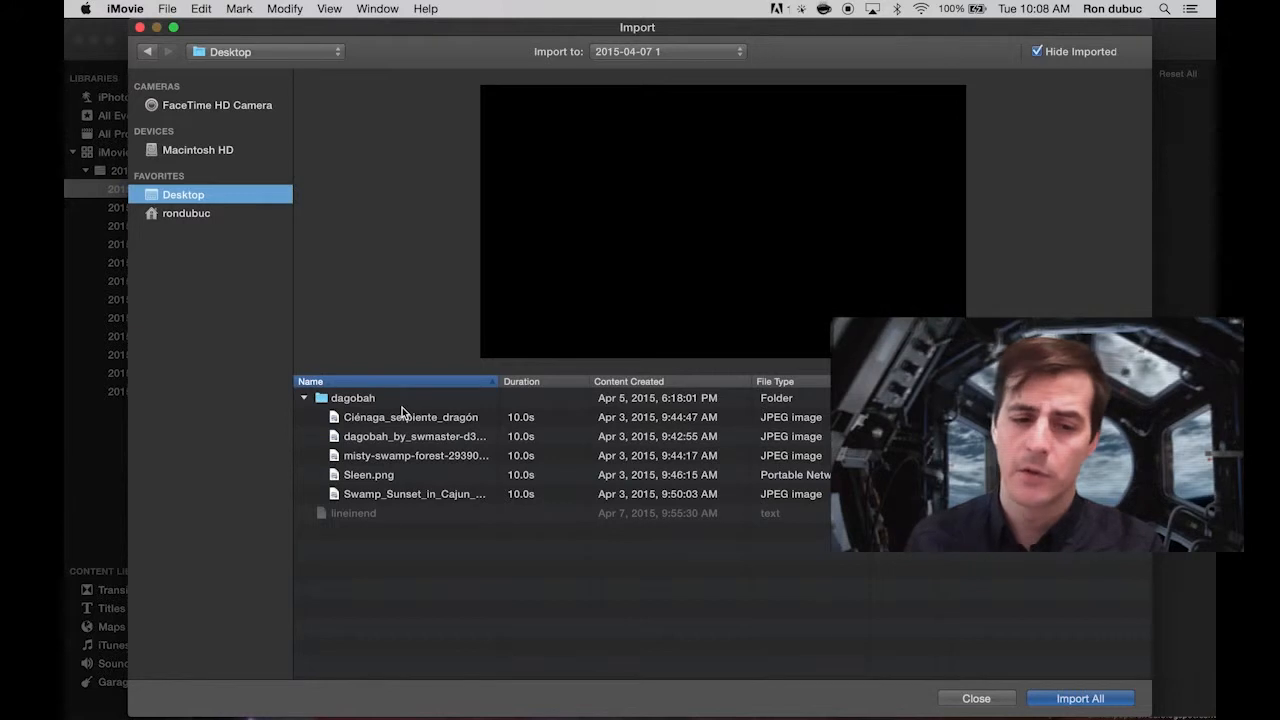
{"action": "left_click", "coordinate": [407, 419]}
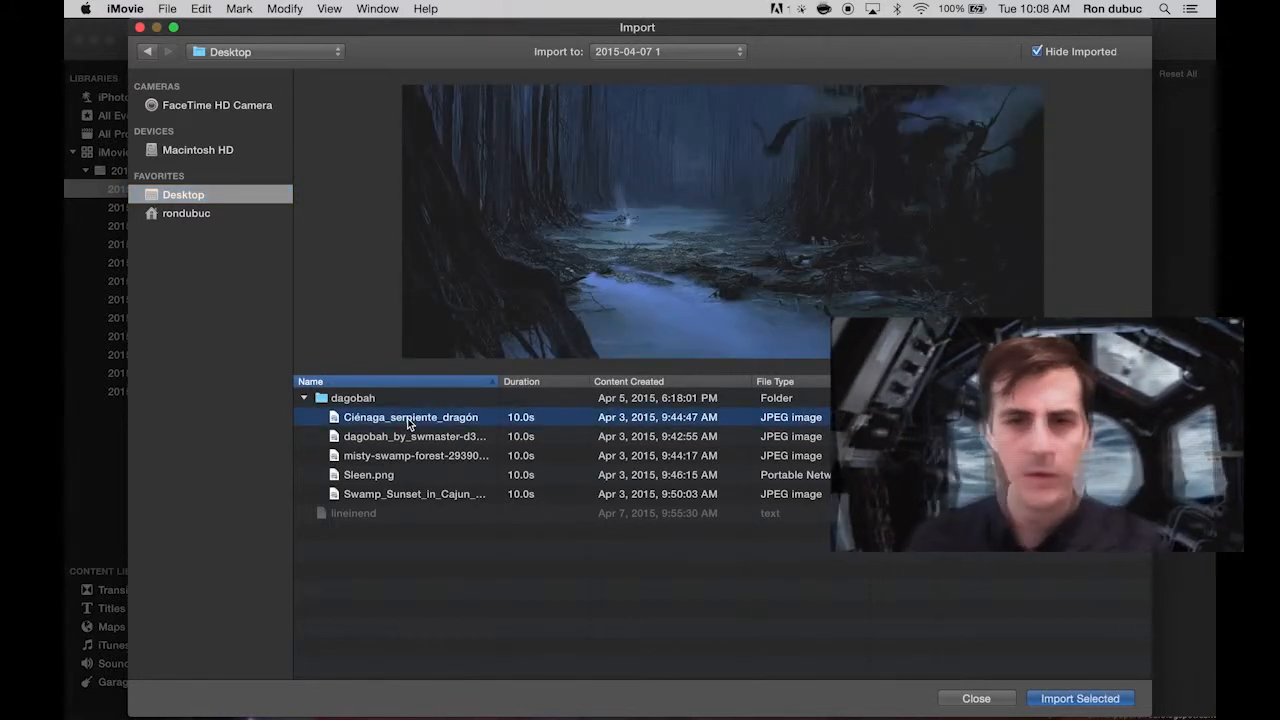
{"action": "key", "text": "shift"}
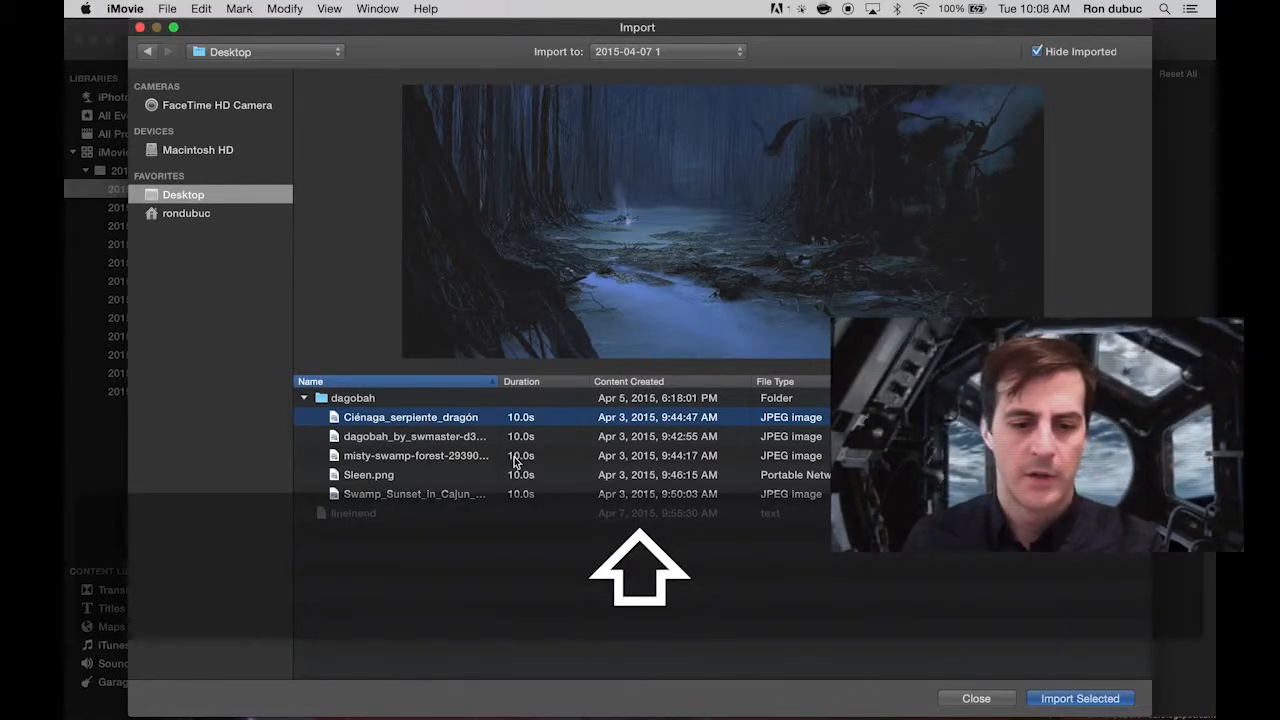
{"action": "left_click", "coordinate": [438, 494], "text": "shift"}
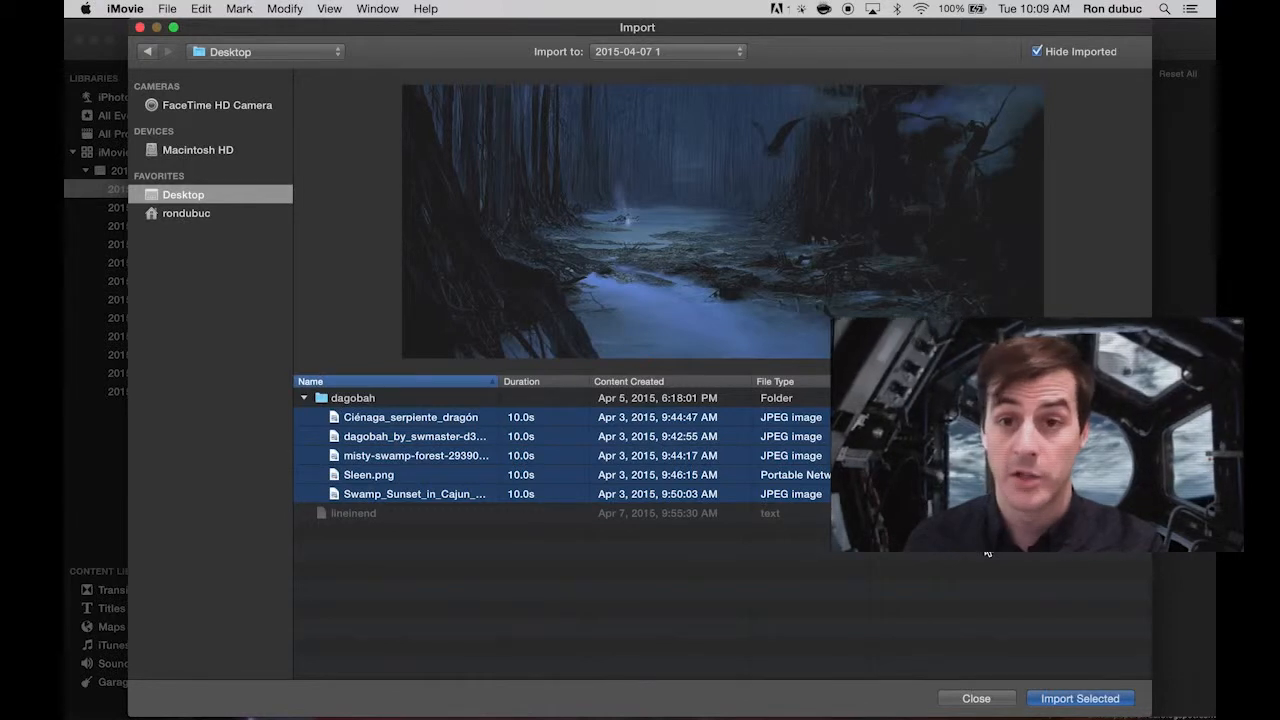
{"action": "left_click", "coordinate": [1079, 696]}
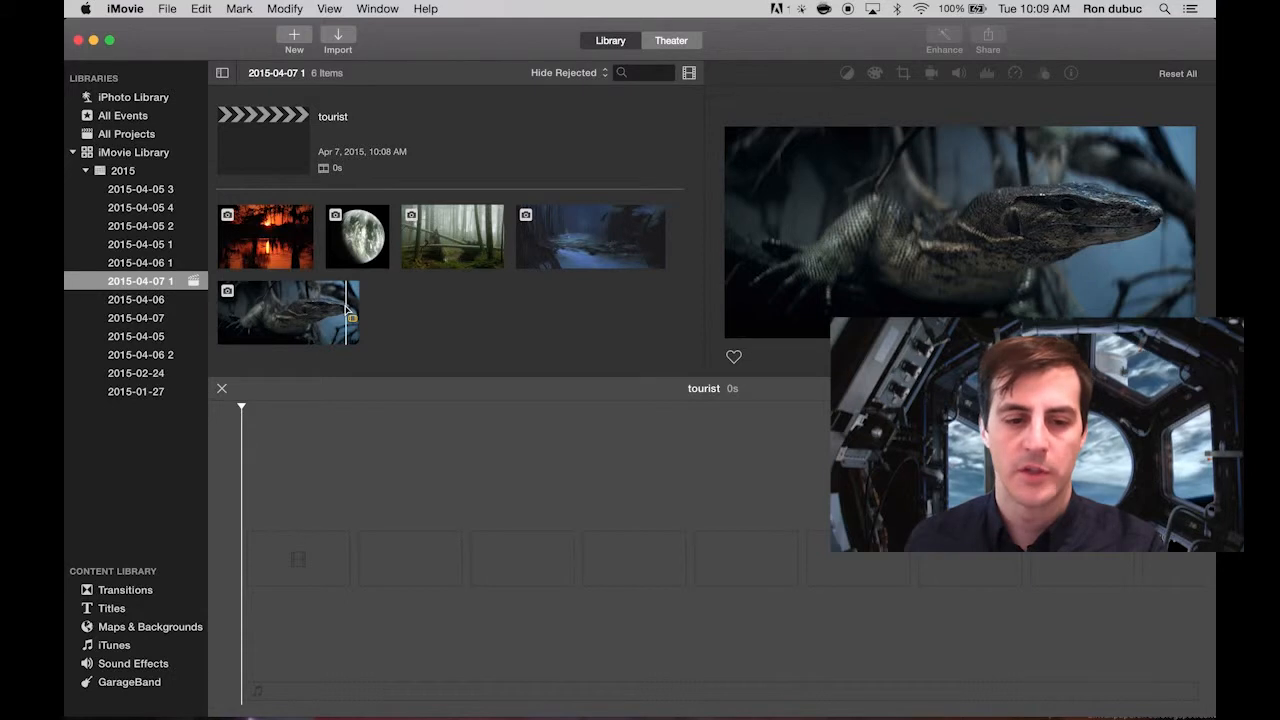
Select all five imported images in the event and add them to the tourist movie's timeline.
{"action": "left_click", "coordinate": [349, 311]}
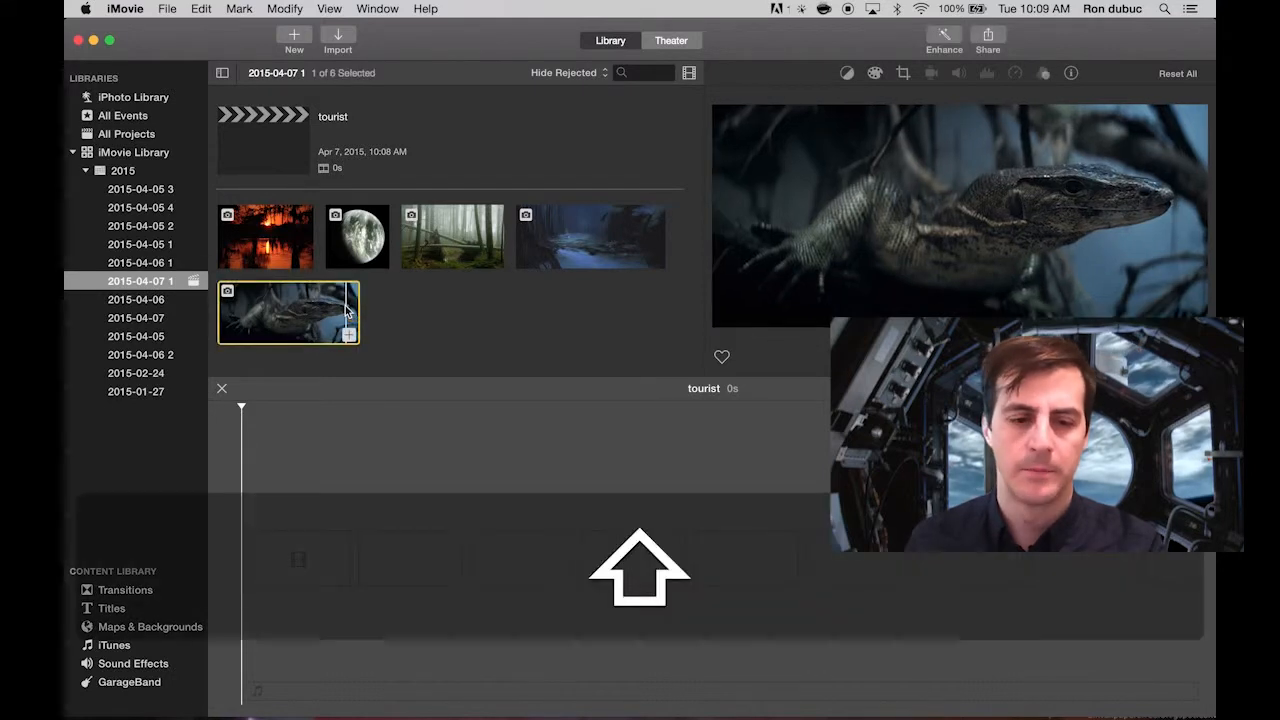
{"action": "left_click", "coordinate": [277, 238], "text": "shift"}
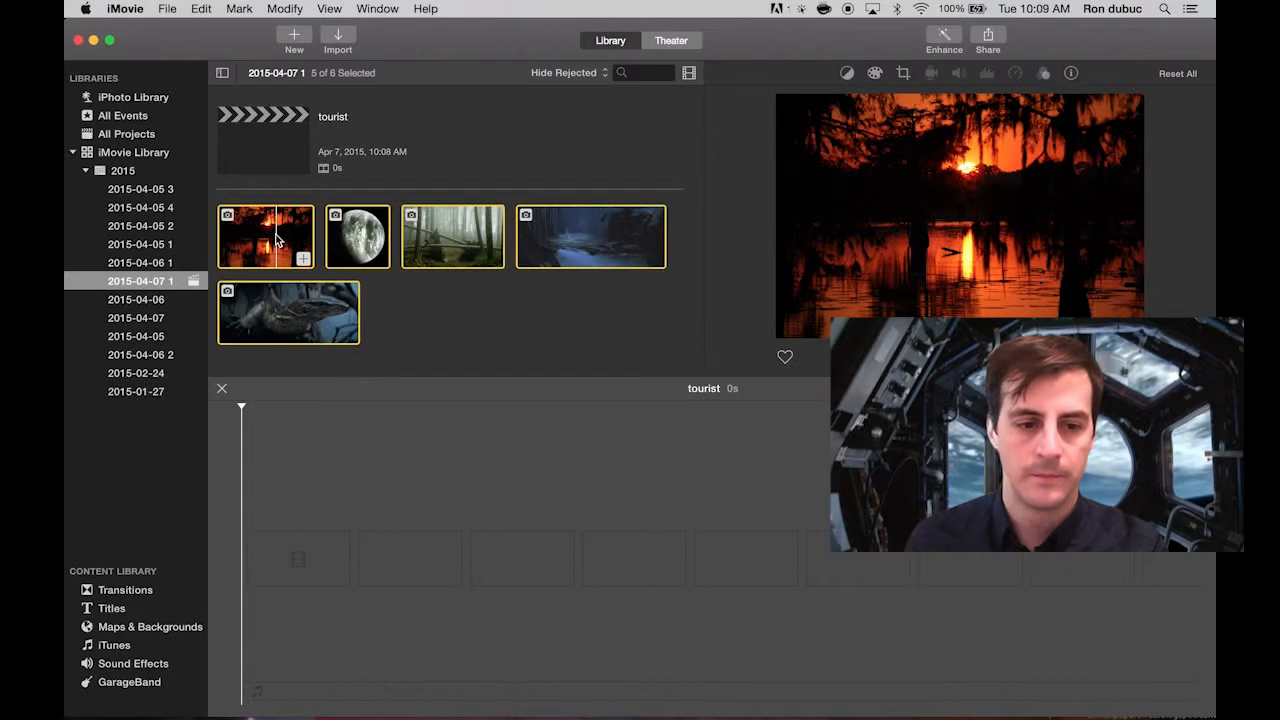
{"action": "left_click_drag", "start_coordinate": [277, 238], "coordinate": [314, 542]}
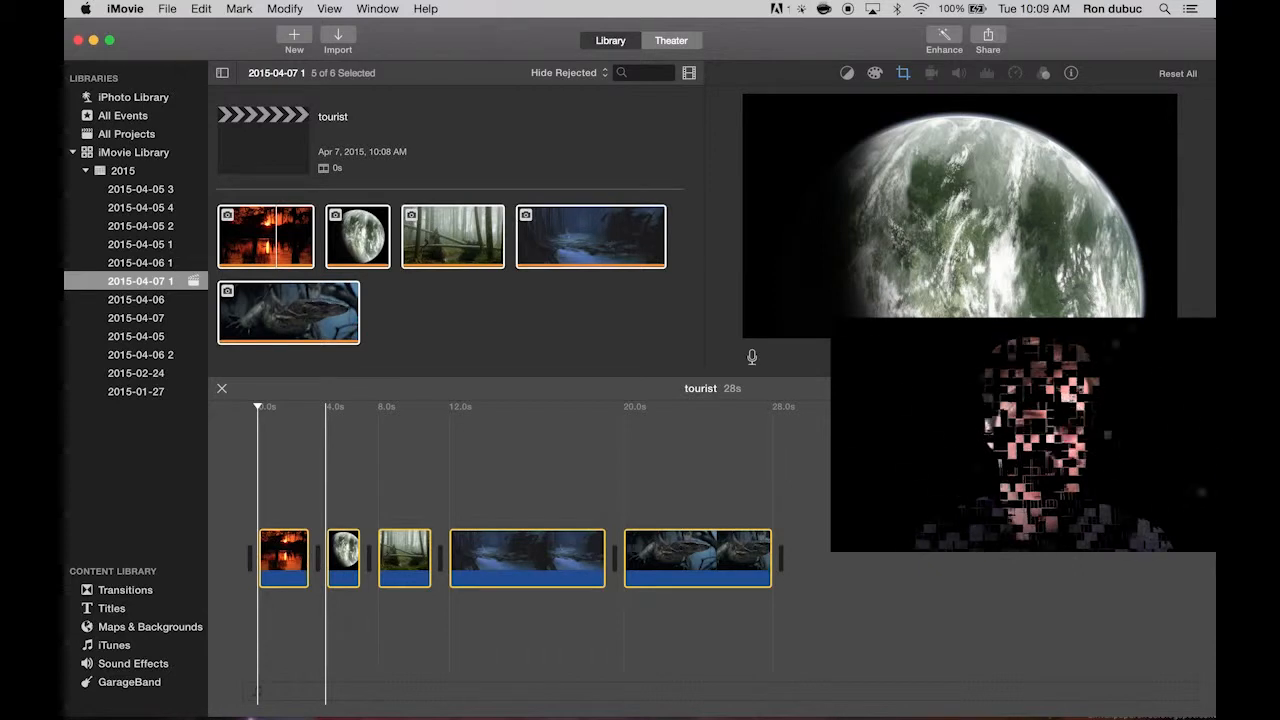
Select all five clips in the timeline and set their duration to 4 seconds.
{"action": "left_click", "coordinate": [890, 500]}
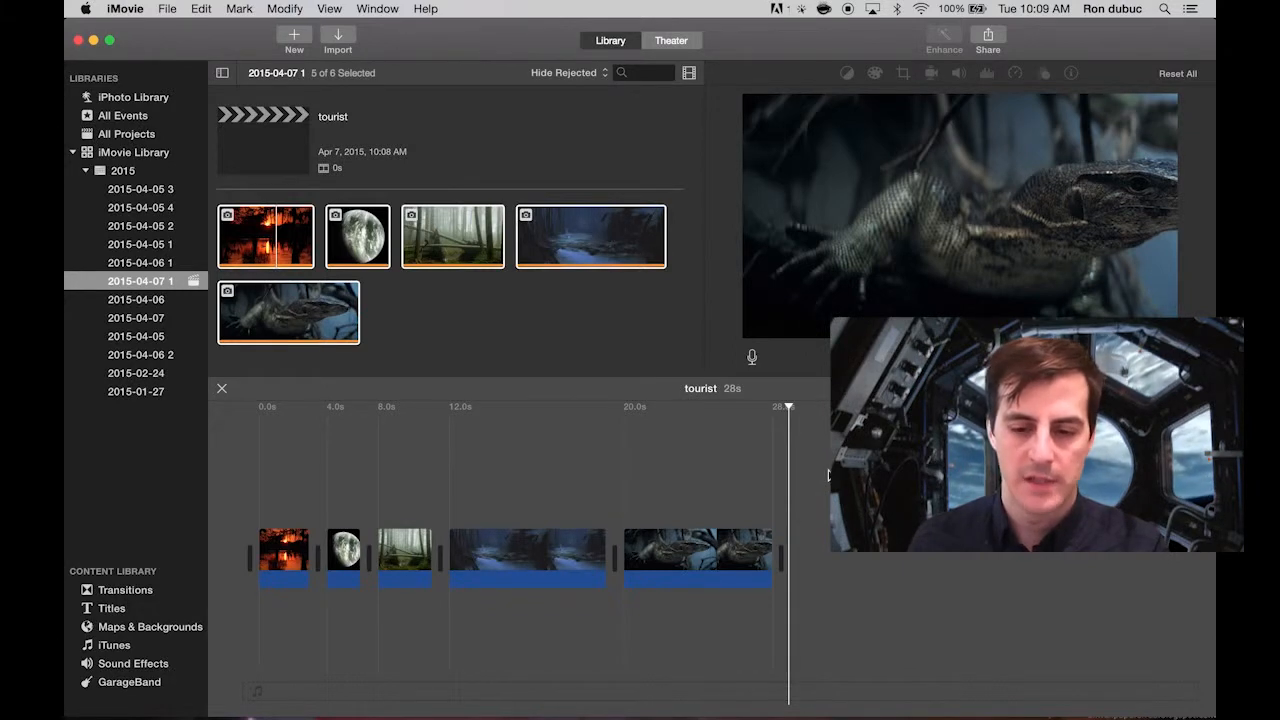
{"action": "mouse_move", "coordinate": [821, 475]}
{"action": "left_mouse_down"}
{"action": "mouse_move", "coordinate": [723, 569]}
{"action": "mouse_move", "coordinate": [251, 580]}
{"action": "mouse_move", "coordinate": [244, 633]}
{"action": "left_mouse_up"}
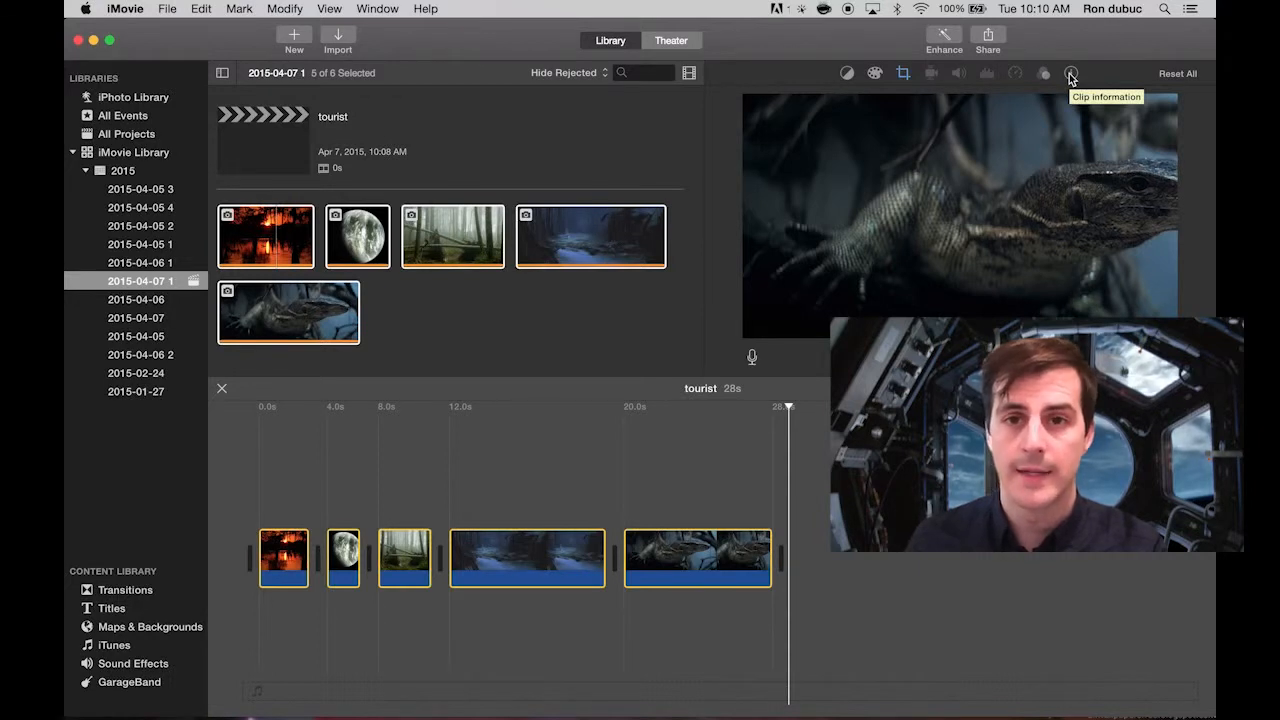
{"action": "left_click", "coordinate": [1071, 76]}
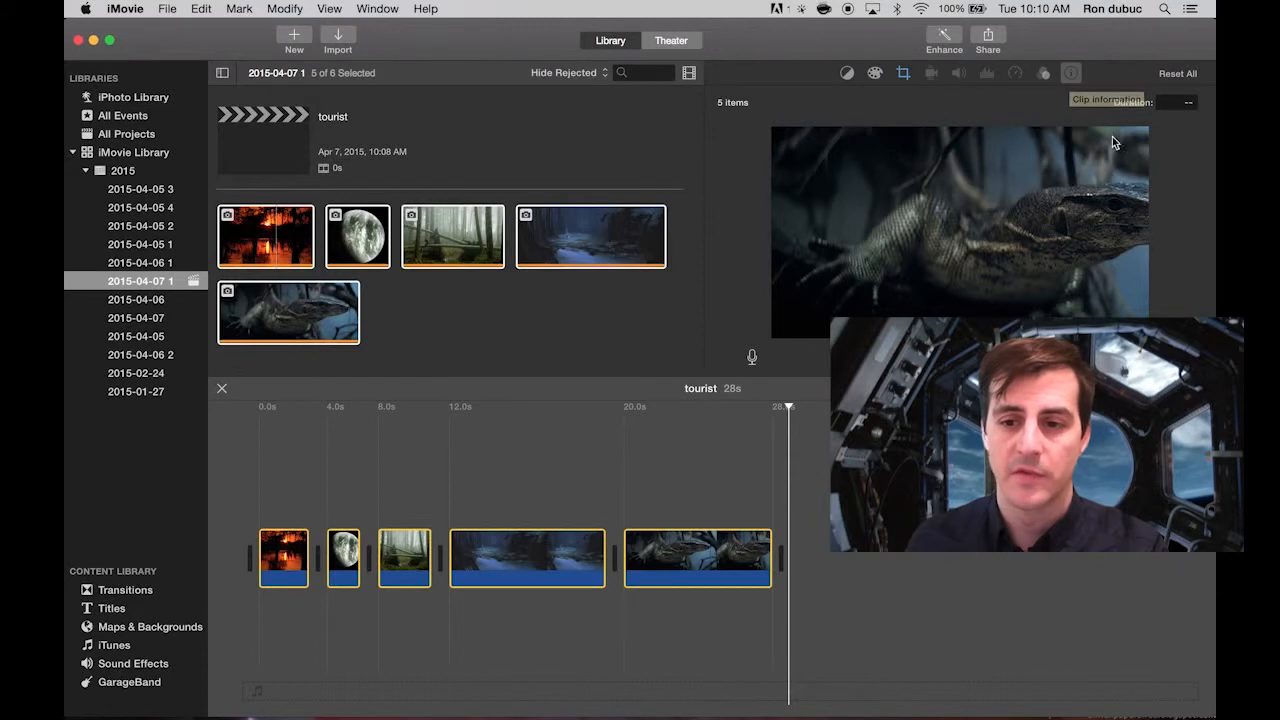
{"action": "left_click", "coordinate": [1178, 103]}
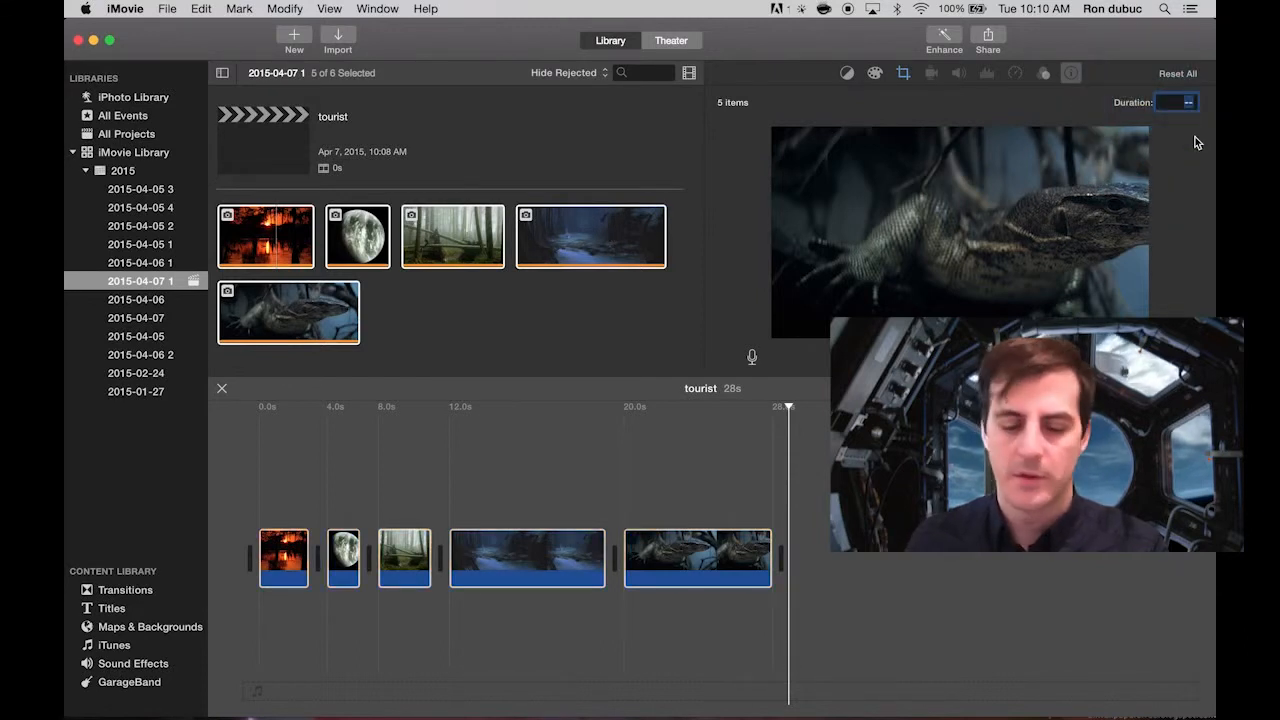
{"action": "type", "text": "4"}
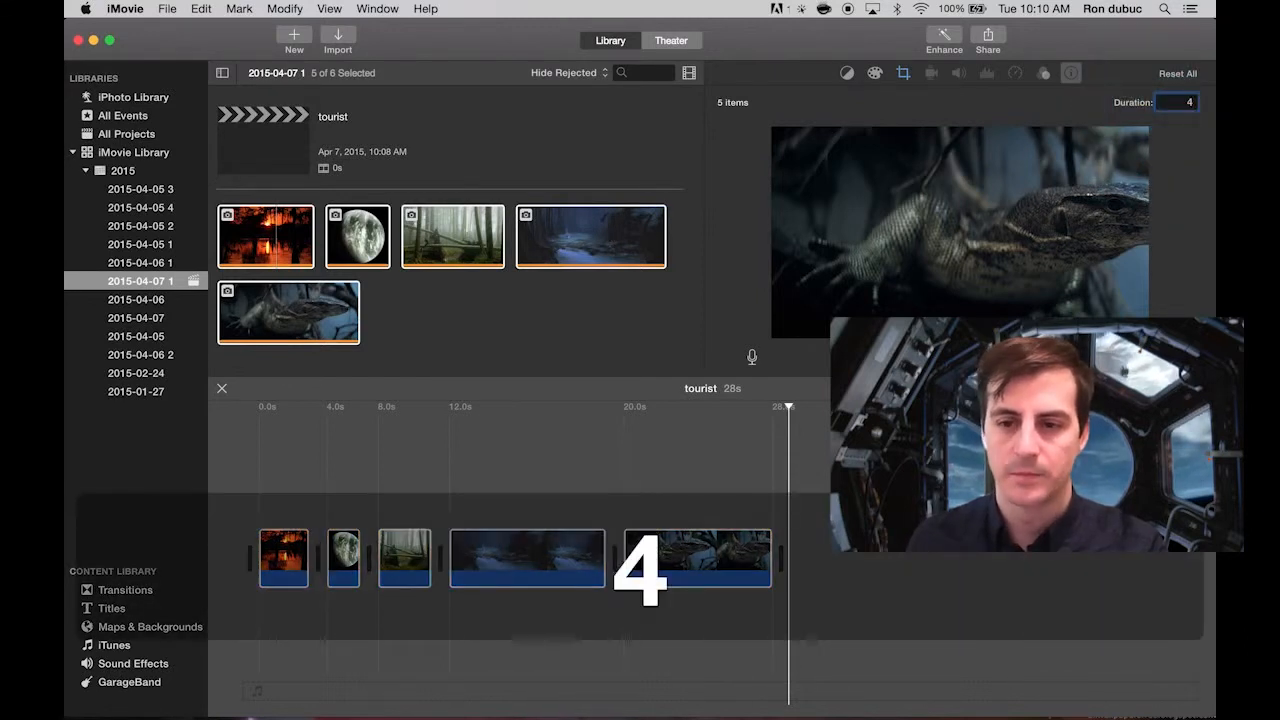
{"action": "key", "text": "Return"}
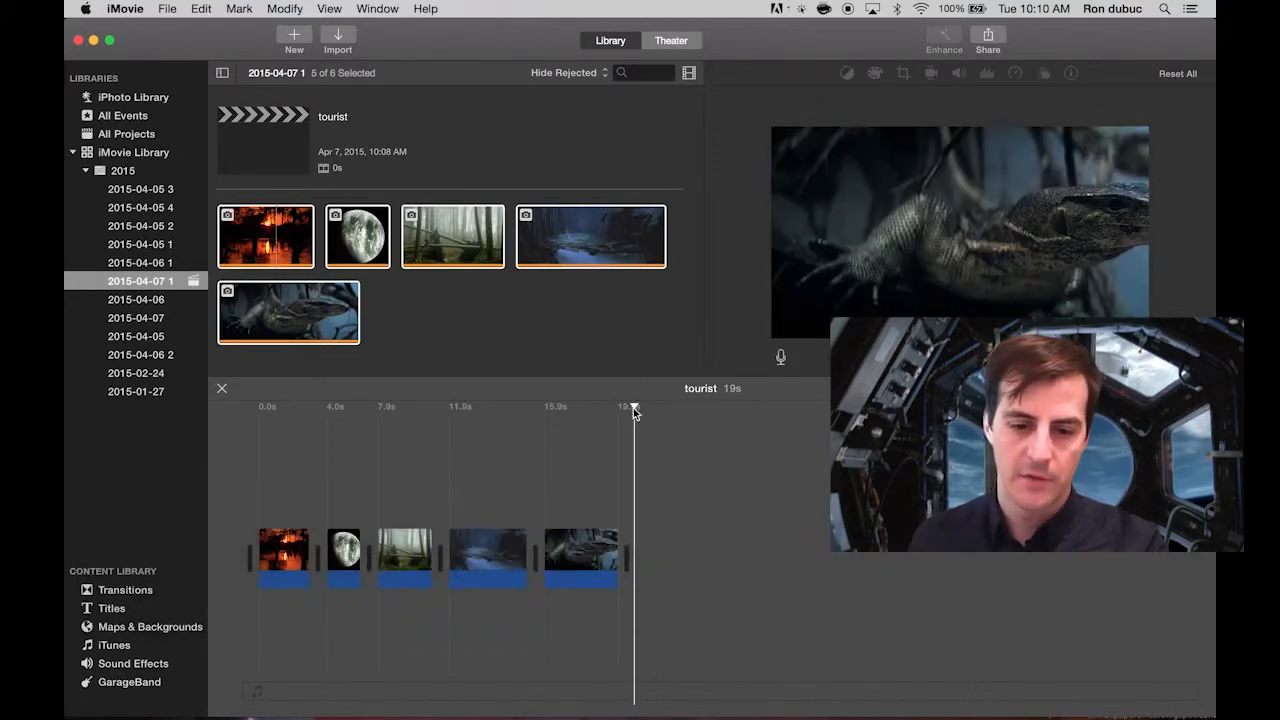
Set all five clips to Crop to Fill and enlarge the planet image's crop frame to include the whole planet.
{"action": "left_click_drag", "start_coordinate": [624, 408], "coordinate": [339, 408]}
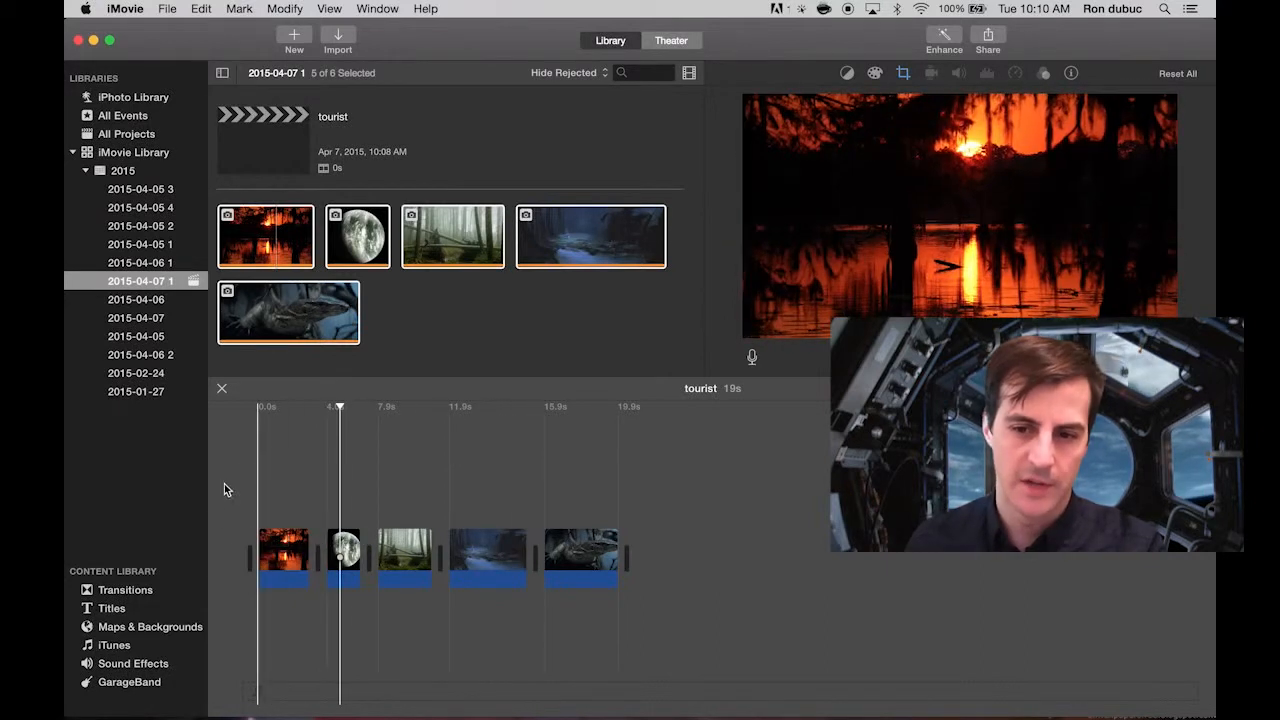
{"action": "left_click_drag", "start_coordinate": [657, 481], "coordinate": [230, 634]}
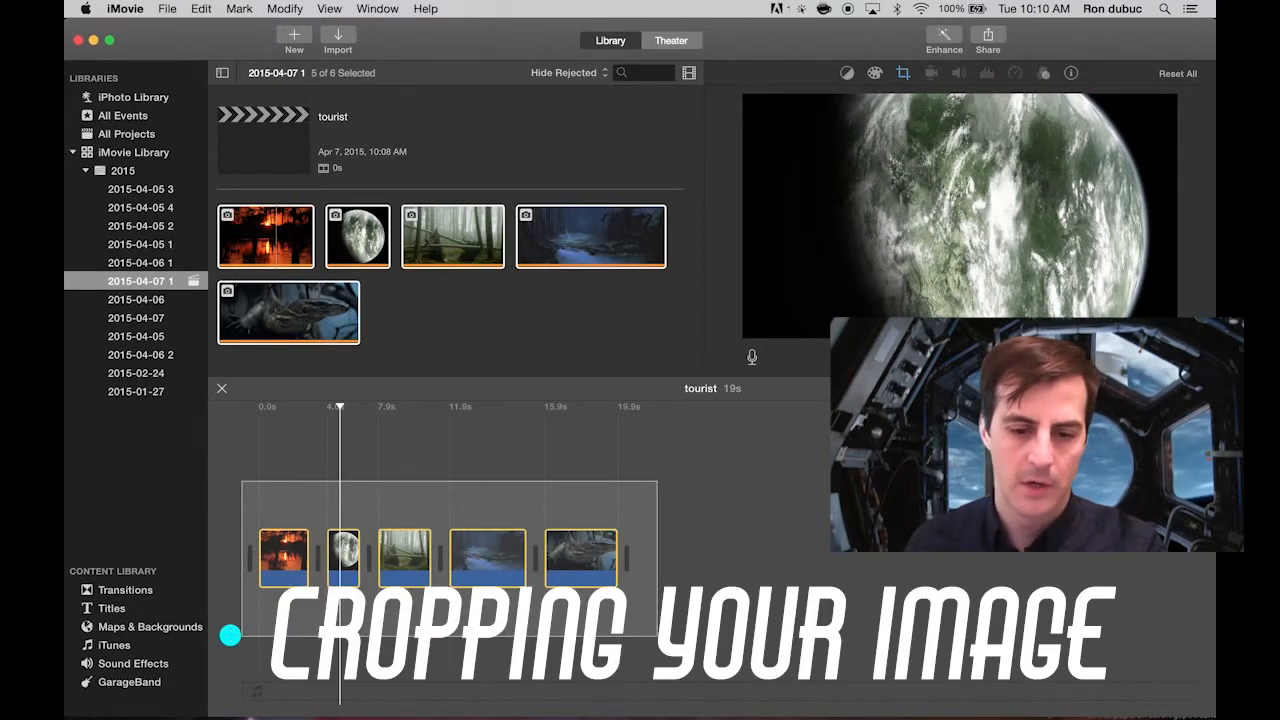
{"action": "left_click_drag", "start_coordinate": [230, 634], "coordinate": [230, 634]}
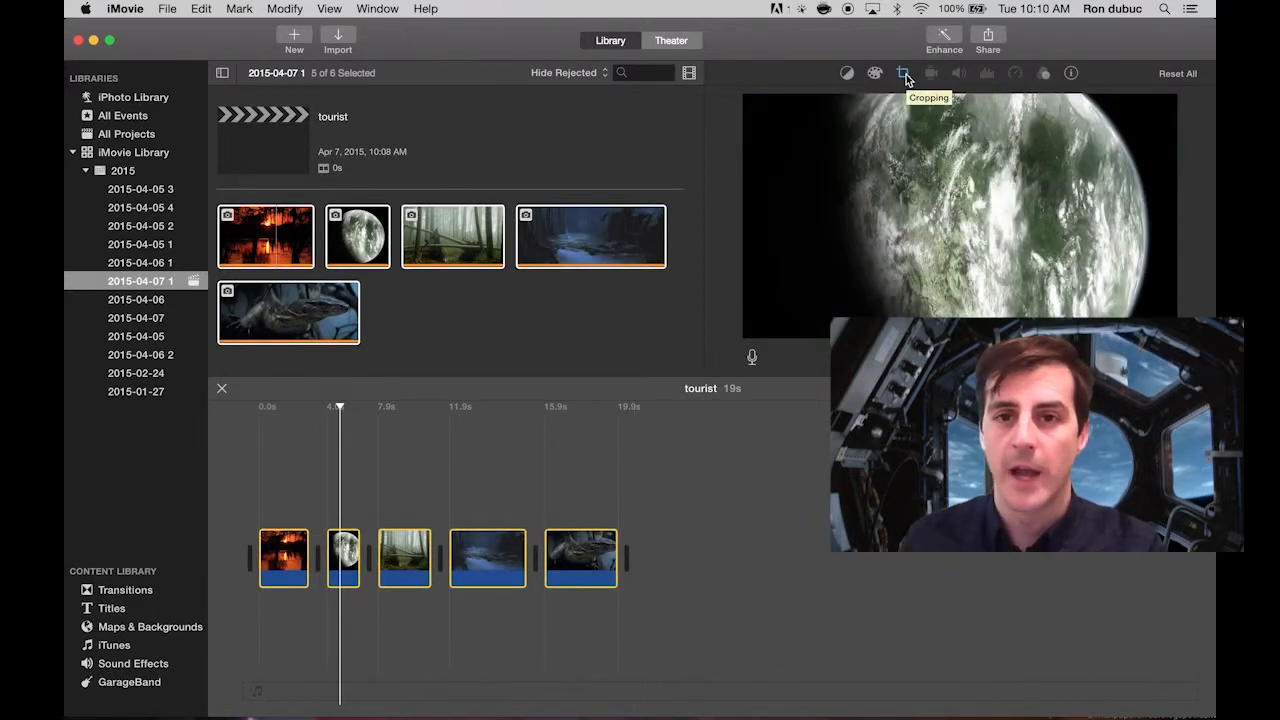
{"action": "left_click", "coordinate": [903, 76]}
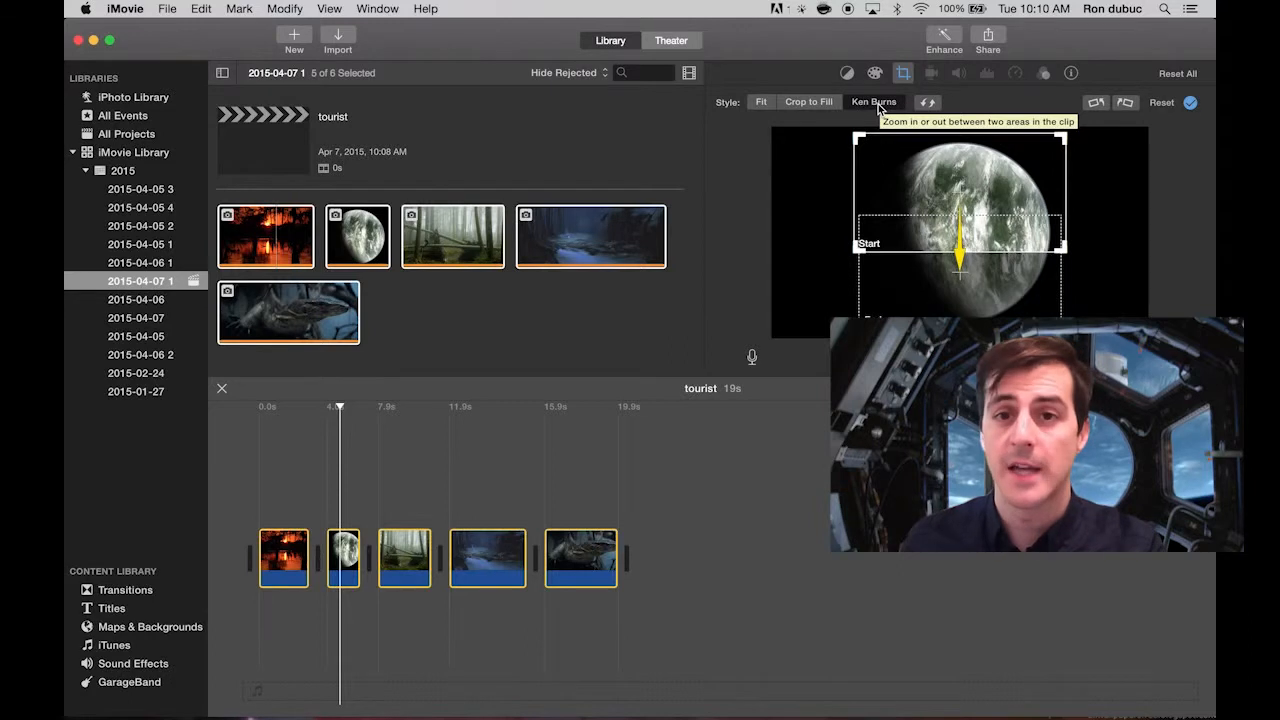
{"action": "left_click", "coordinate": [815, 103]}
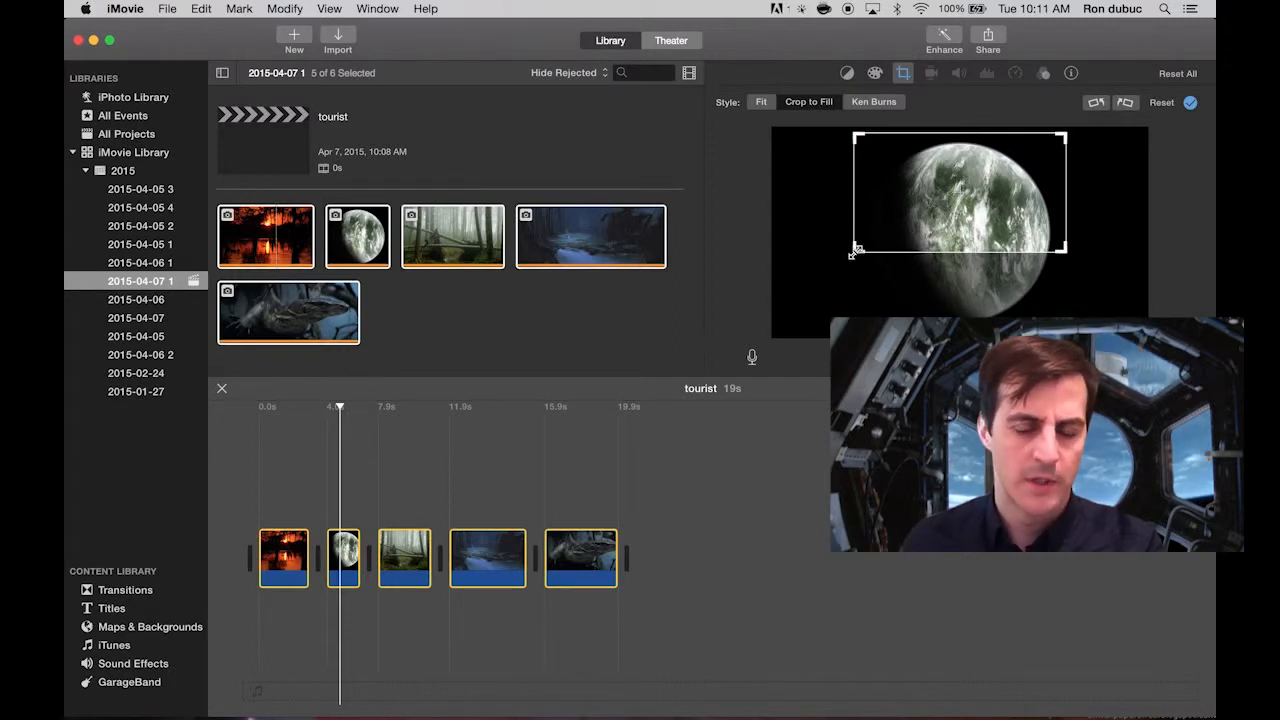
{"action": "left_click_drag", "start_coordinate": [856, 251], "coordinate": [772, 352]}
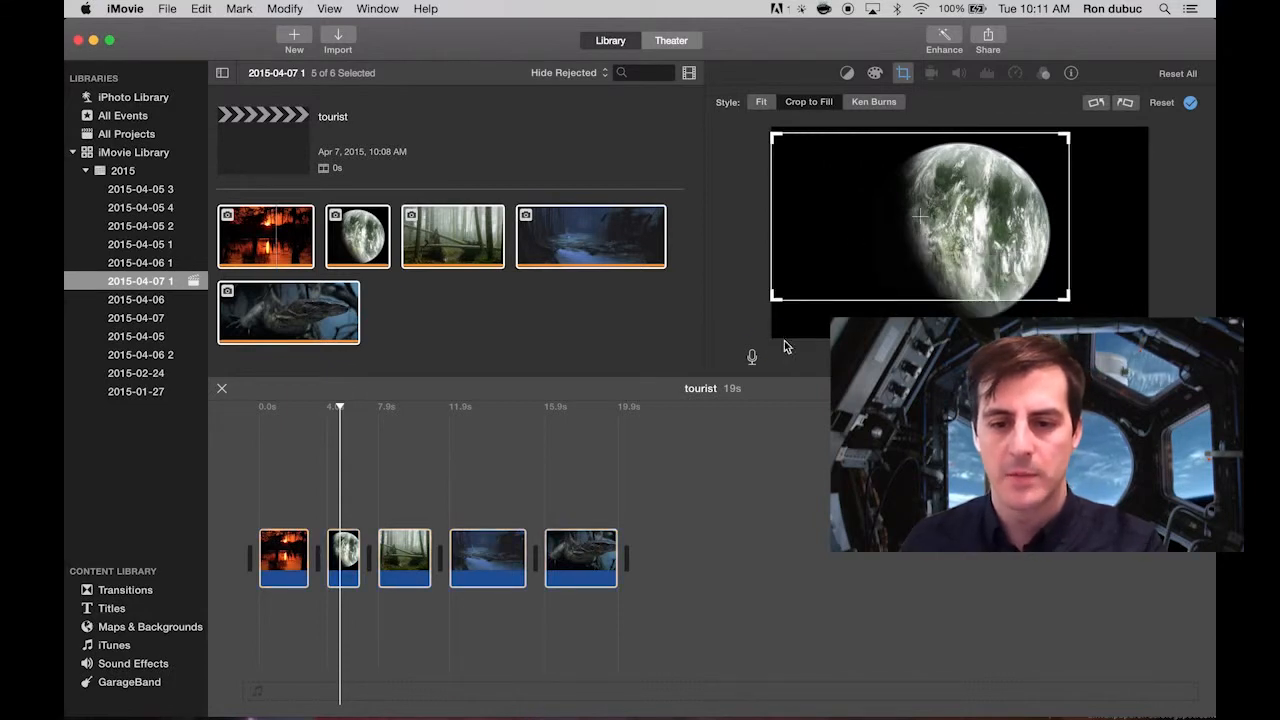
{"action": "left_click_drag", "start_coordinate": [1072, 297], "coordinate": [1138, 336]}
{"action": "left_click_drag", "start_coordinate": [1042, 282], "coordinate": [1060, 283]}
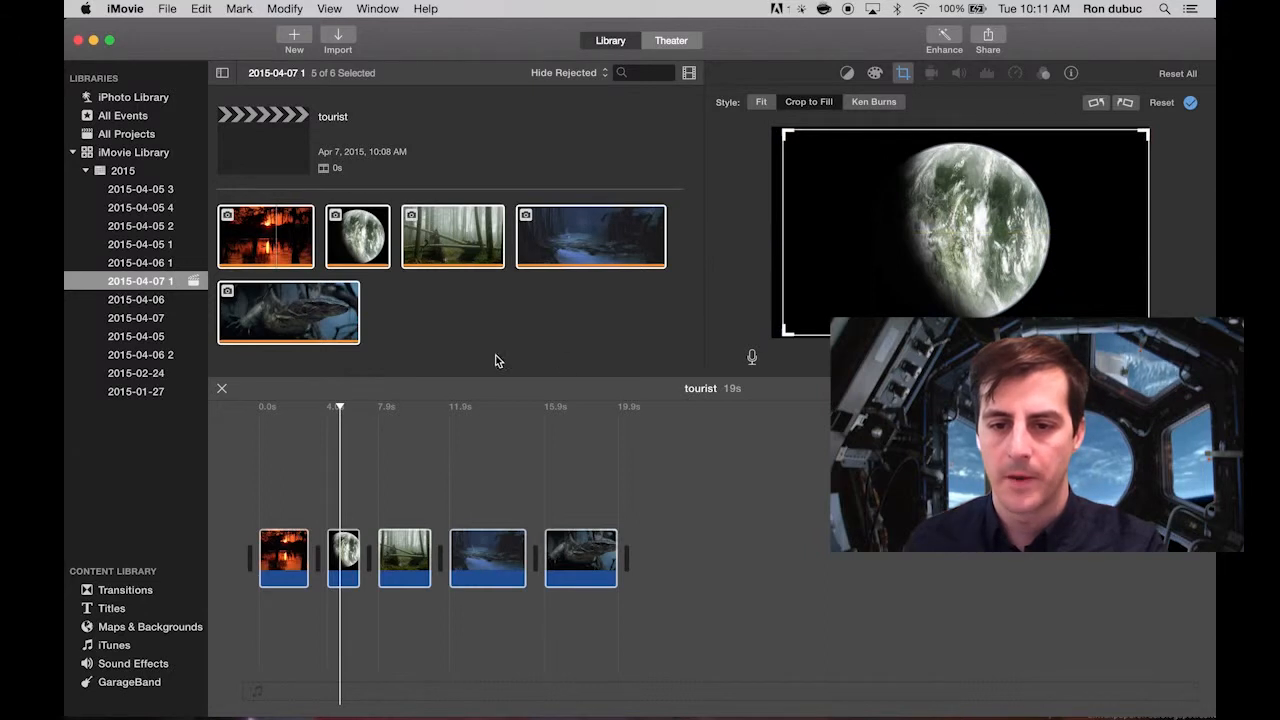
{"action": "left_click", "coordinate": [351, 437]}
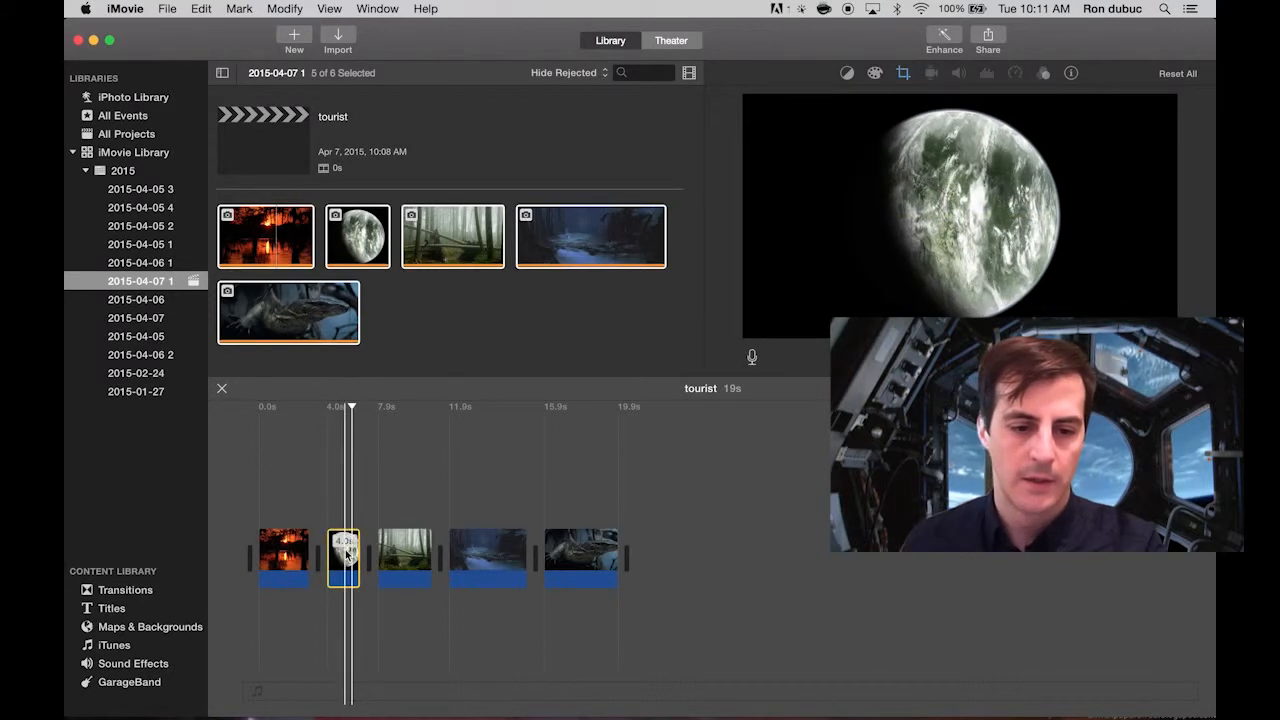
Move the swamp sunset clip from the start of the timeline to the end, after the lizard clip.
{"action": "left_click_drag", "start_coordinate": [283, 550], "coordinate": [569, 545]}
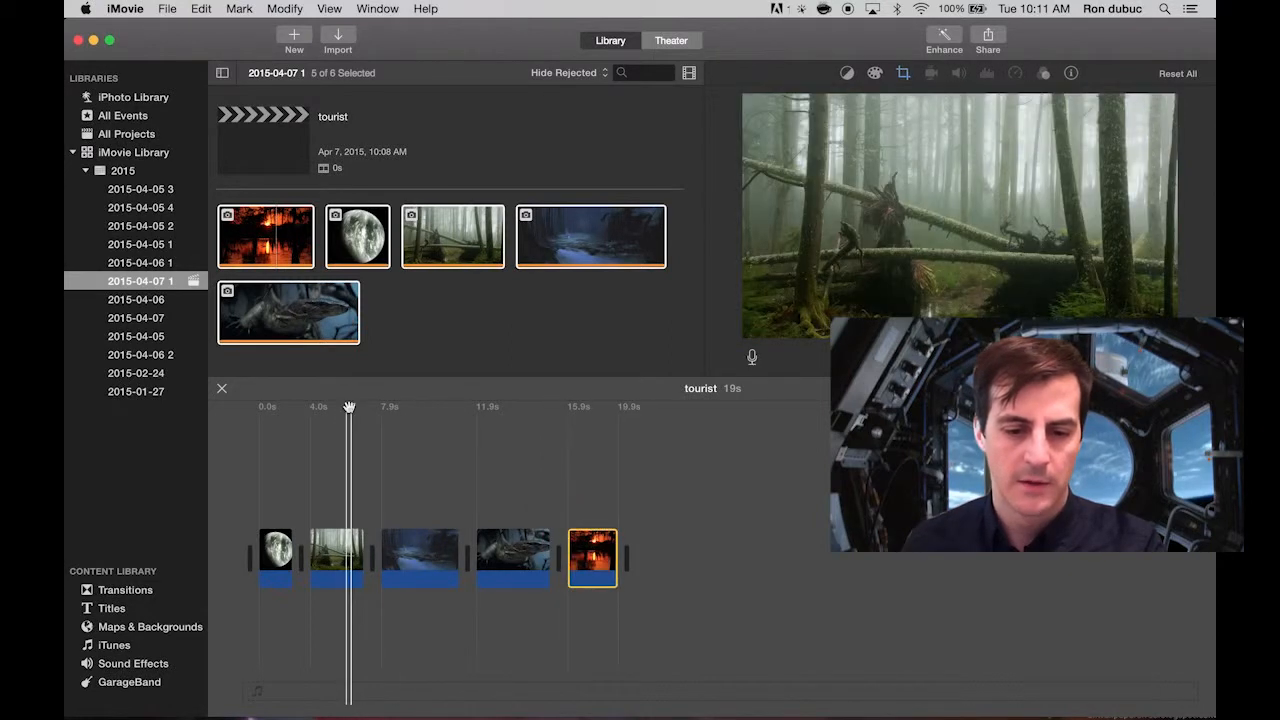
{"action": "left_click", "coordinate": [314, 409]}
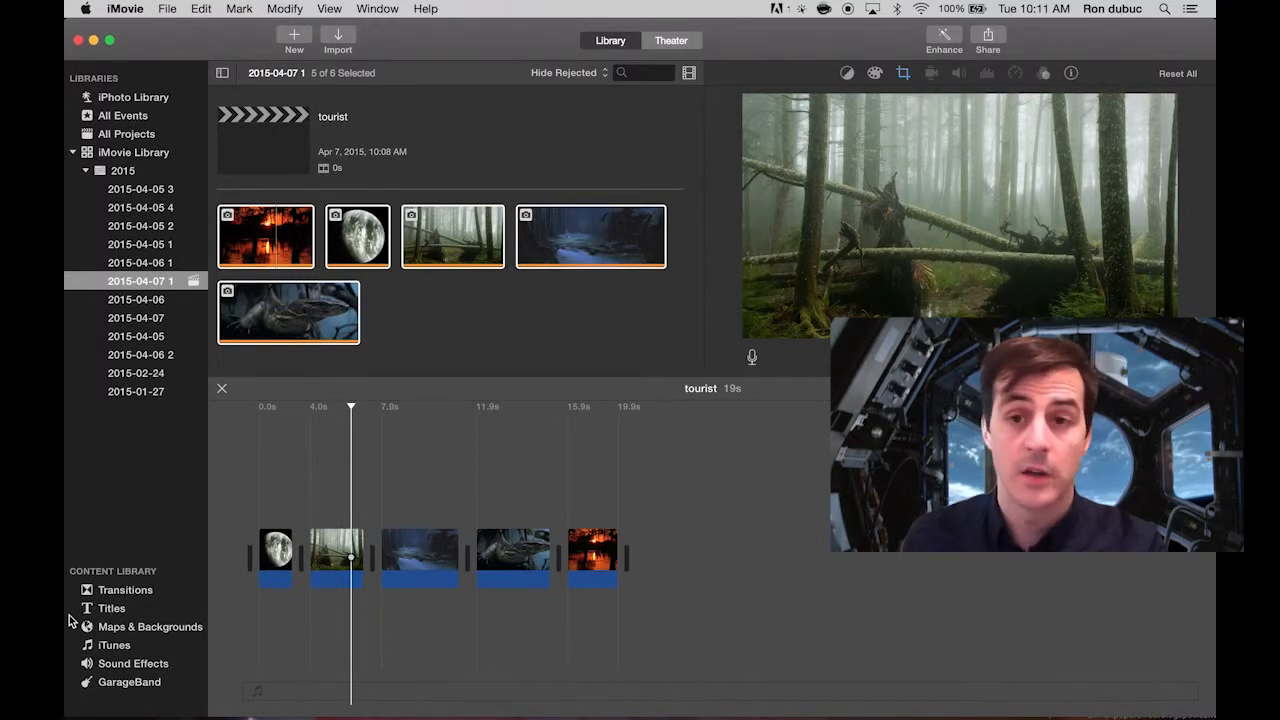
Browse the title styles and add an Expand title above the planet clip at the start of the movie.
{"action": "left_click", "coordinate": [133, 609]}
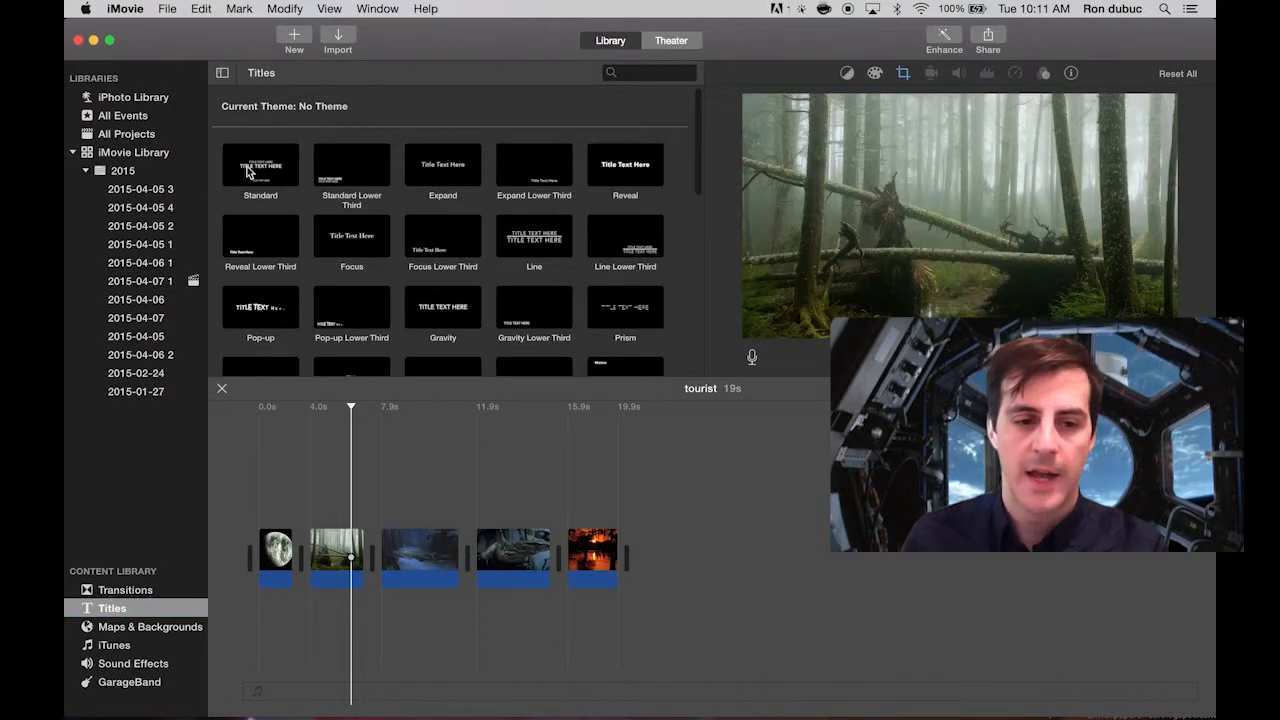
{"action": "left_click", "coordinate": [431, 163]}
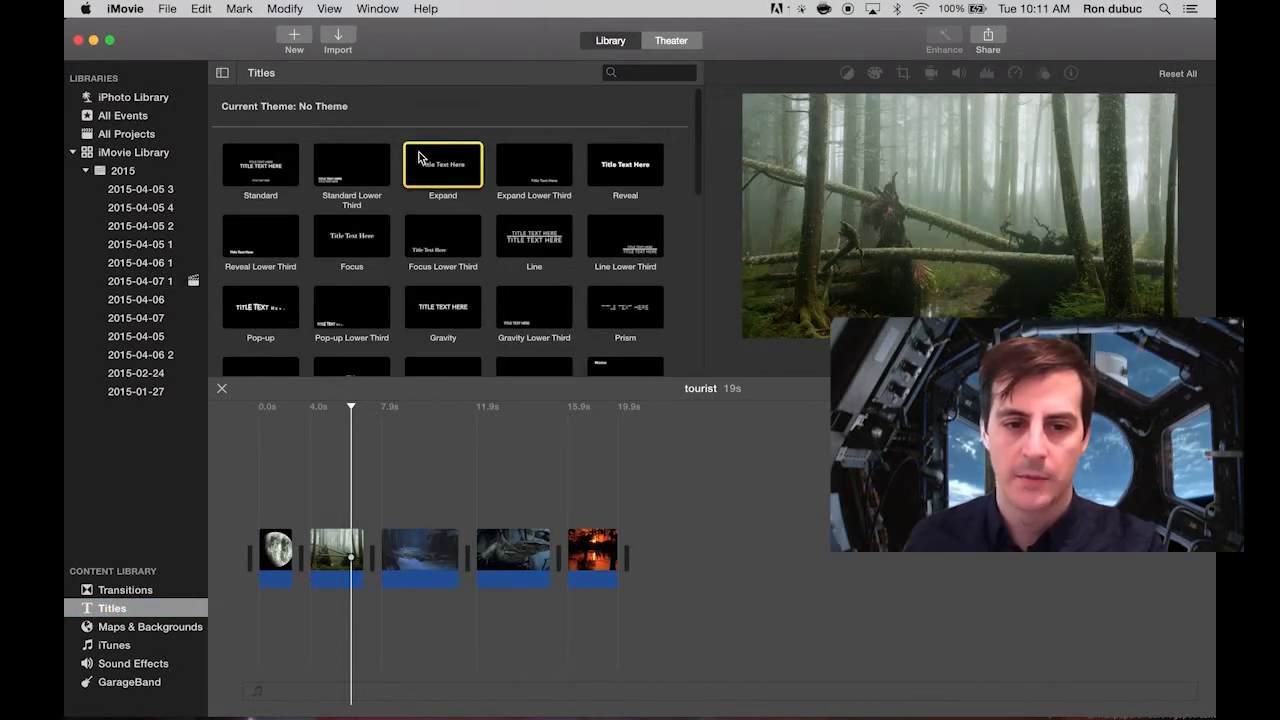
{"action": "left_click", "coordinate": [497, 418]}
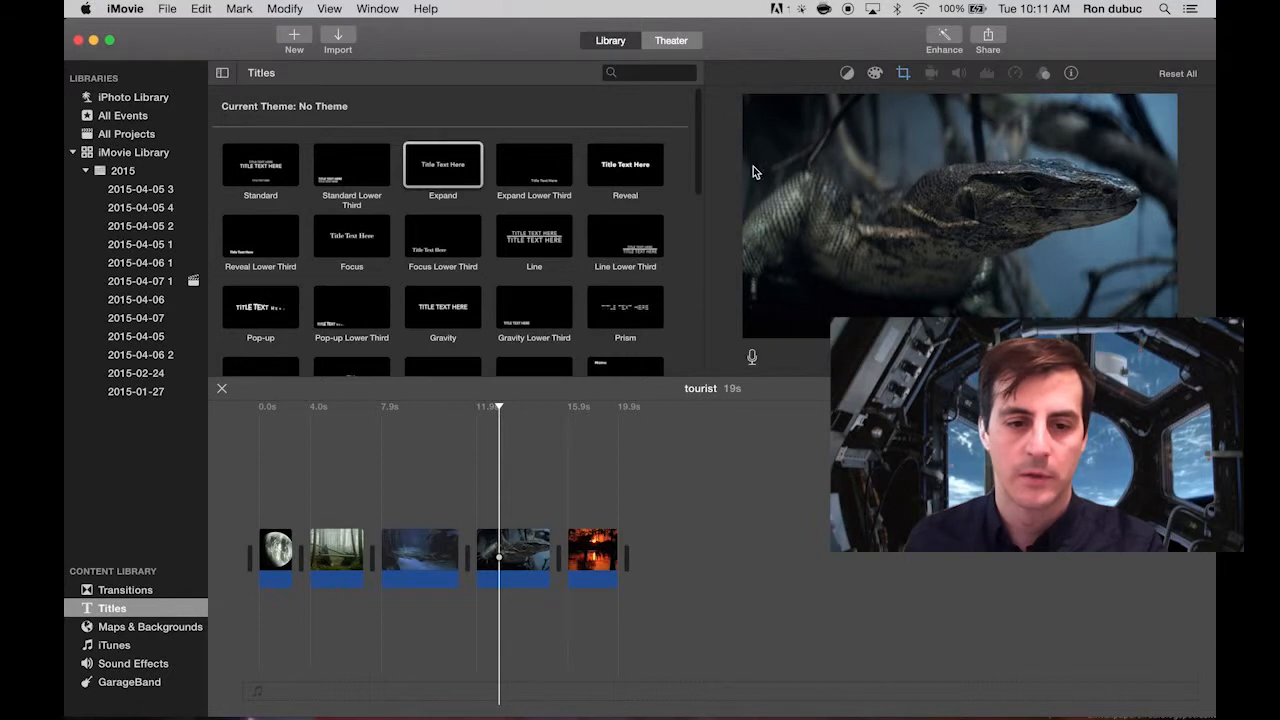
{"action": "left_click", "coordinate": [517, 149]}
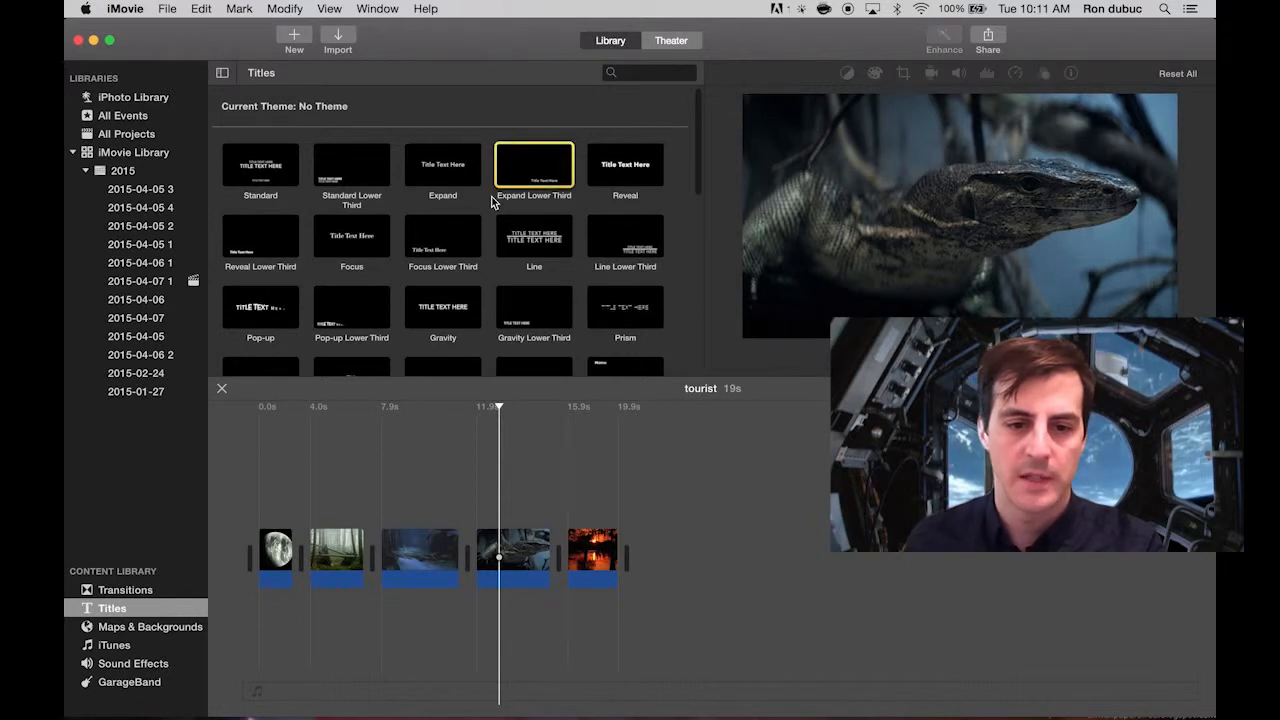
{"action": "left_click", "coordinate": [612, 170]}
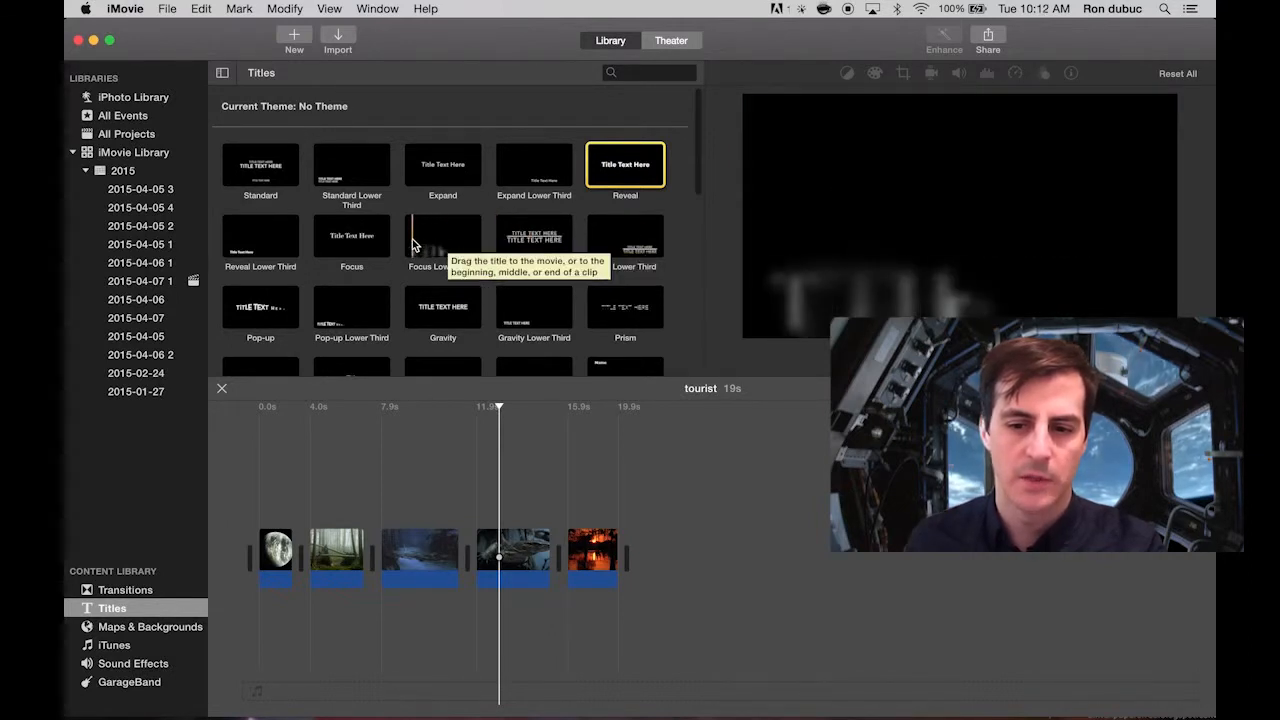
{"action": "left_click", "coordinate": [466, 193]}
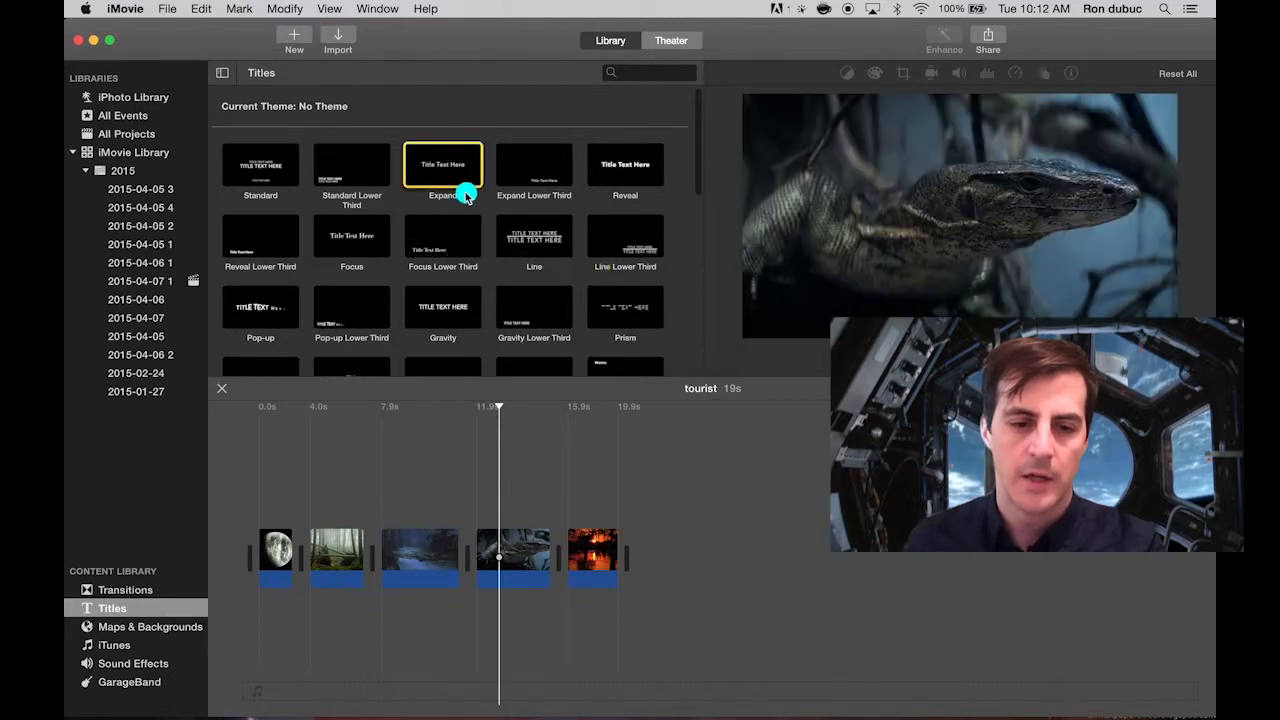
{"action": "left_click_drag", "start_coordinate": [428, 162], "coordinate": [262, 512]}
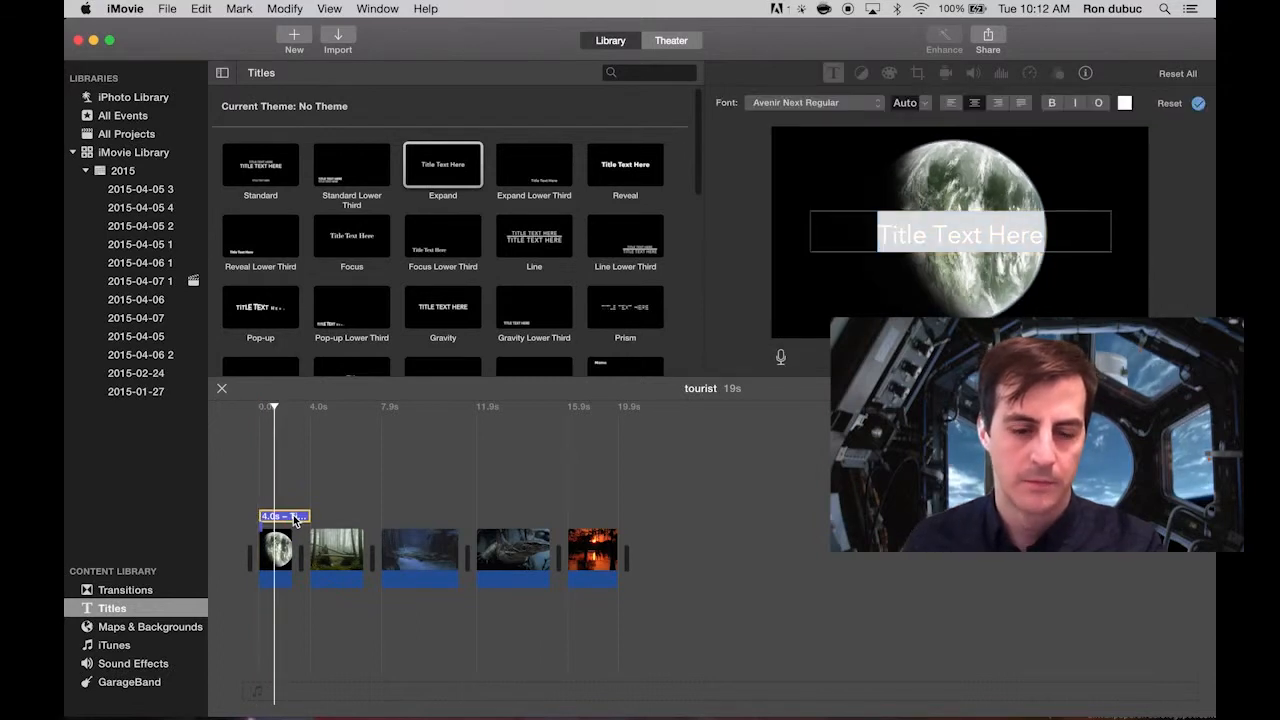
Extend the title to 7.9 seconds so it spans both the planet clip and the misty forest clip.
{"action": "left_click_drag", "start_coordinate": [313, 516], "coordinate": [366, 516]}
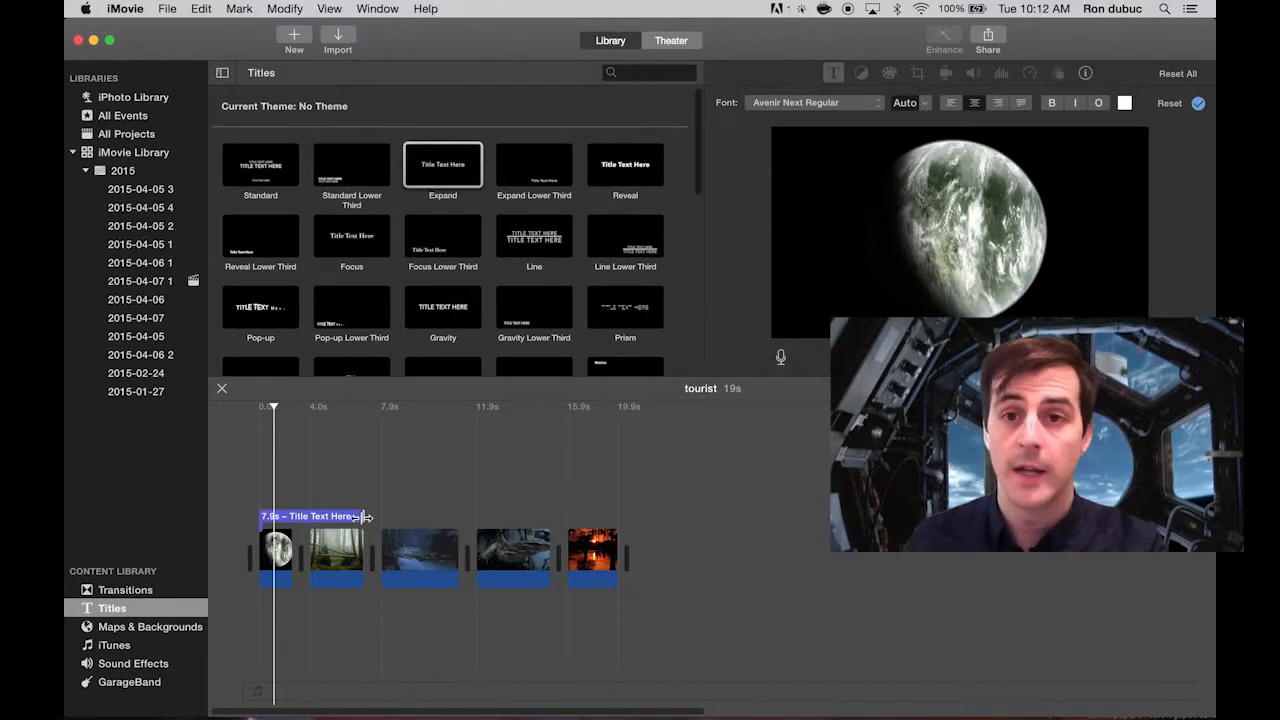
{"action": "left_click", "coordinate": [337, 550]}
{"action": "left_click", "coordinate": [420, 550]}
{"action": "left_click", "coordinate": [512, 547]}
{"action": "left_click", "coordinate": [590, 547]}
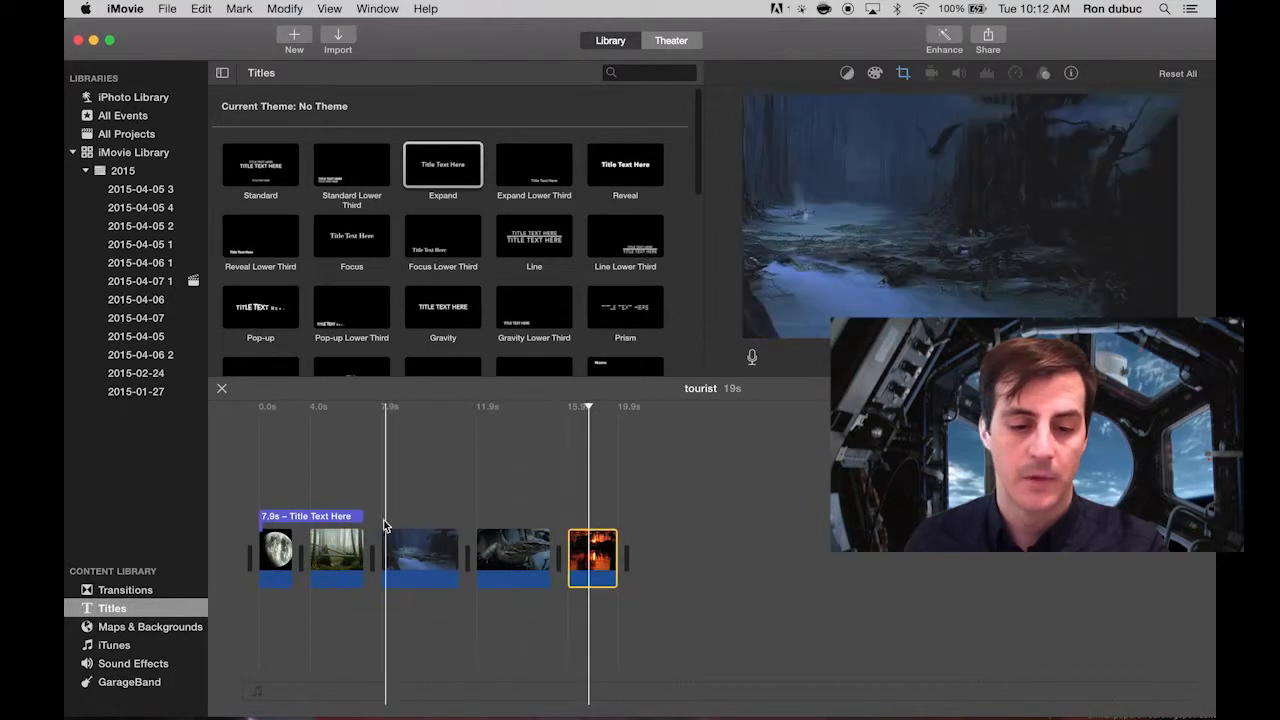
Replace the title's placeholder text with "Dagobah" and preview the remaining clips through to the sunset.
{"action": "left_click", "coordinate": [335, 516]}
{"action": "left_click", "coordinate": [343, 406]}
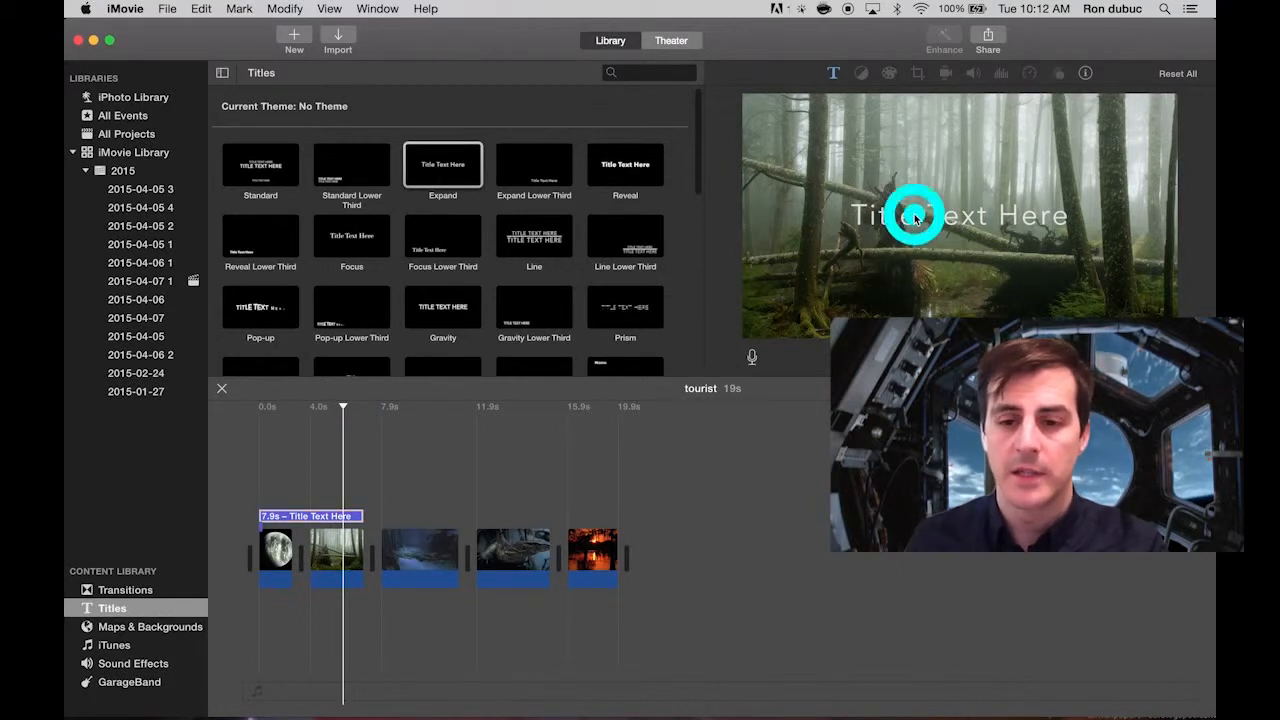
{"action": "double_click", "coordinate": [914, 217]}
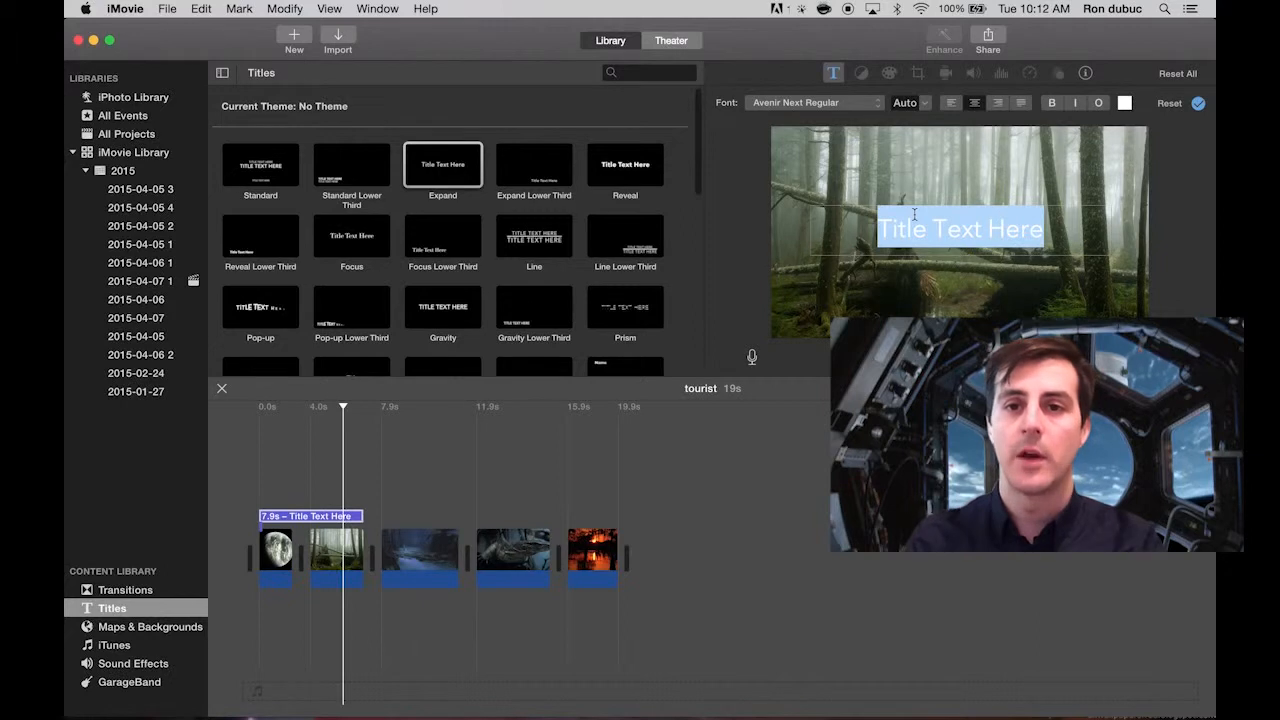
{"action": "type", "text": "D"}
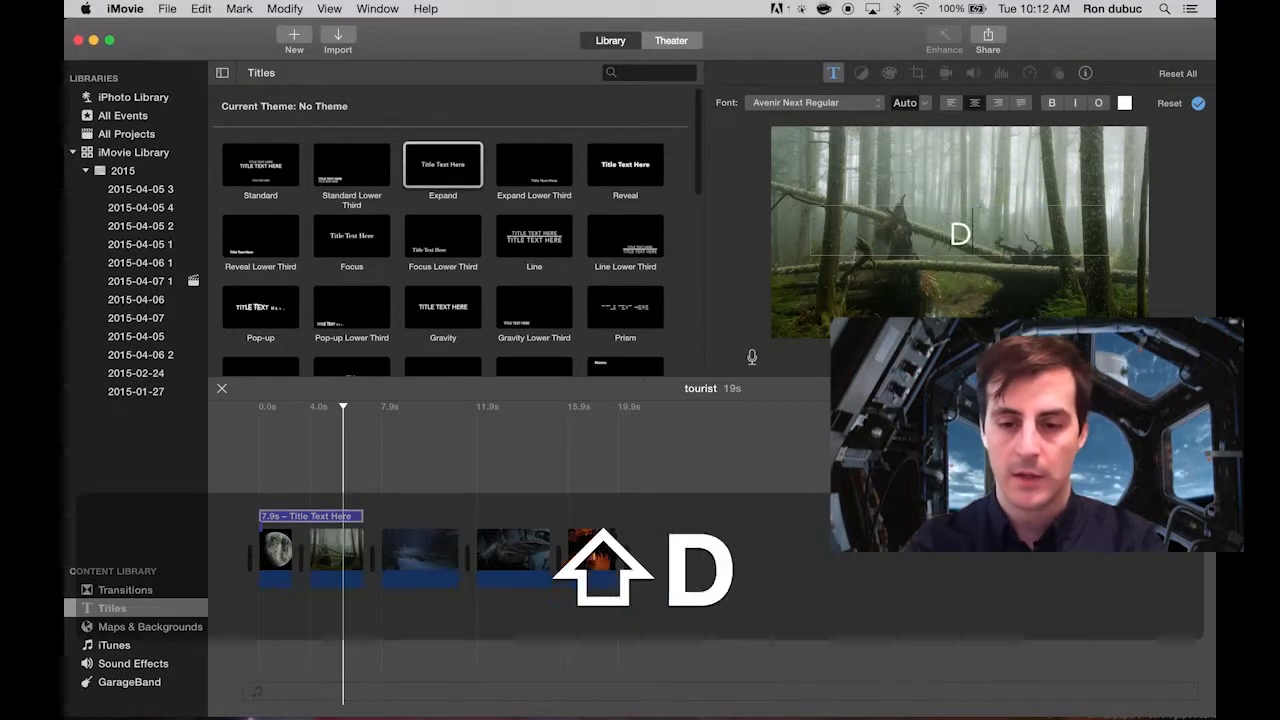
{"action": "type", "text": "agobah"}
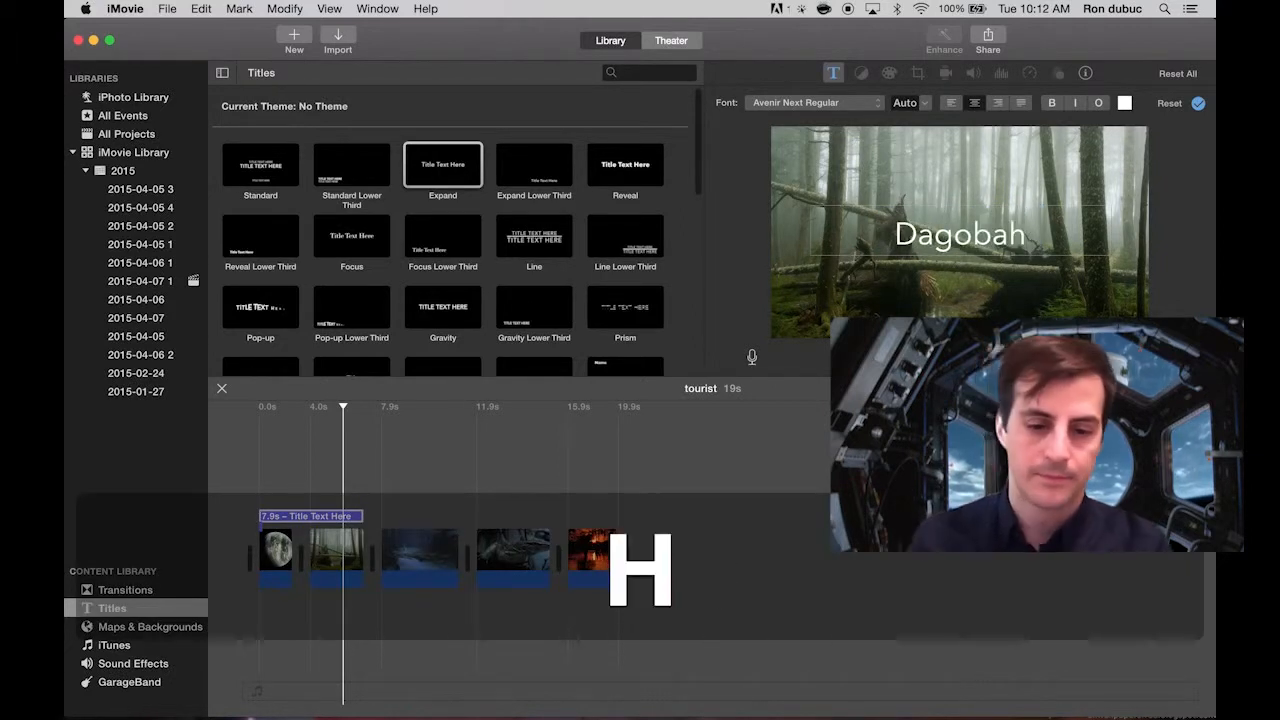
{"action": "left_click", "coordinate": [520, 418]}
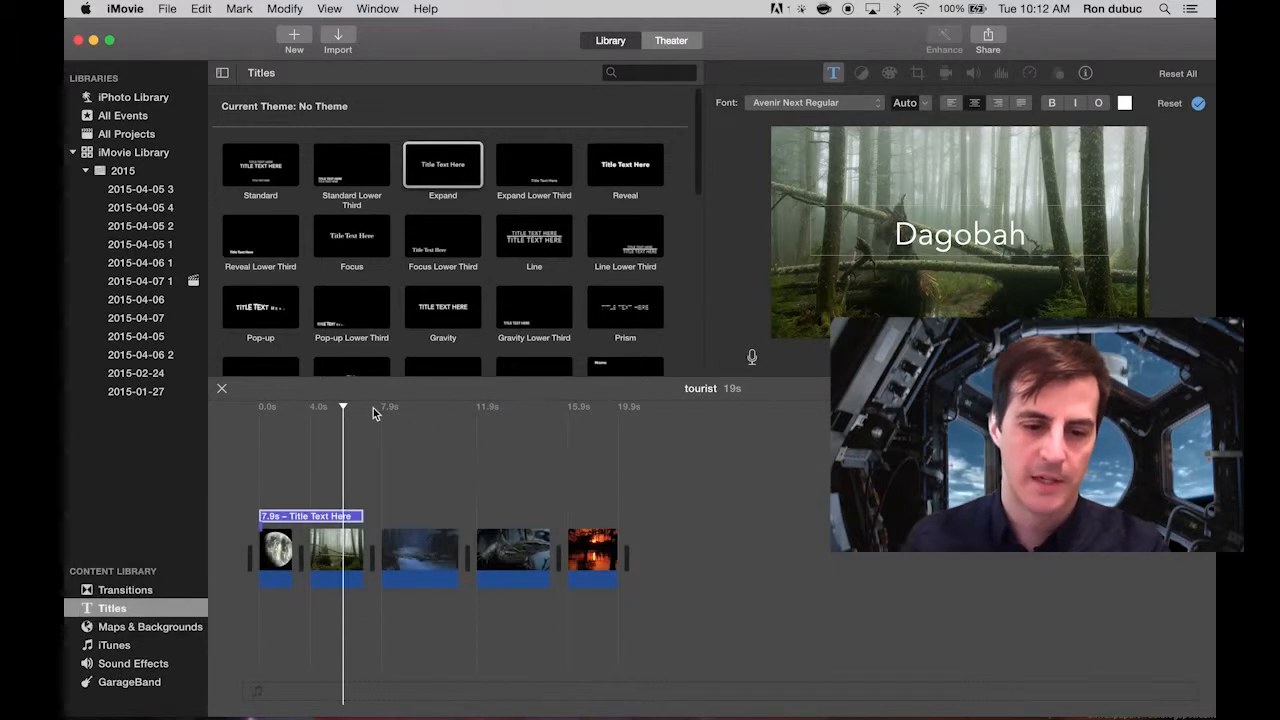
{"action": "left_click_drag", "start_coordinate": [344, 410], "coordinate": [590, 432]}
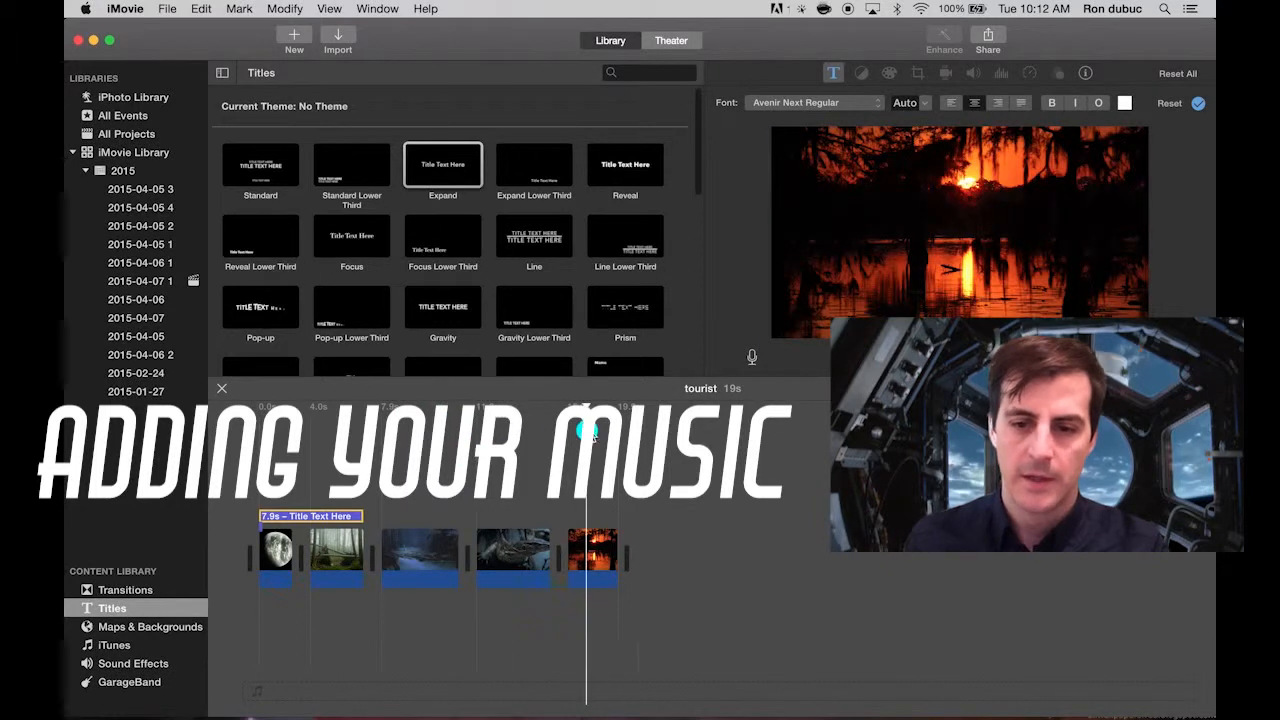
Add the iTunes song "This Land Is Your Land" beneath the clips from the movie's start and play the movie from the beginning.
{"action": "left_click", "coordinate": [148, 647]}
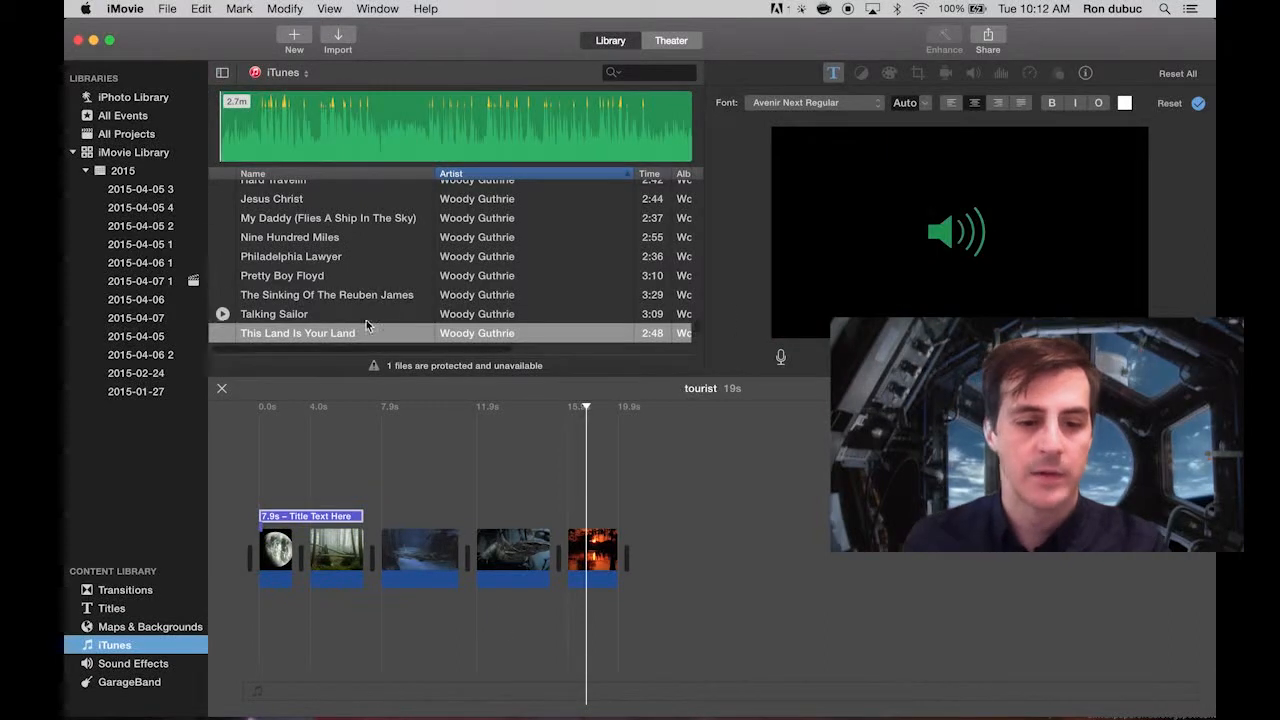
{"action": "left_click", "coordinate": [365, 330]}
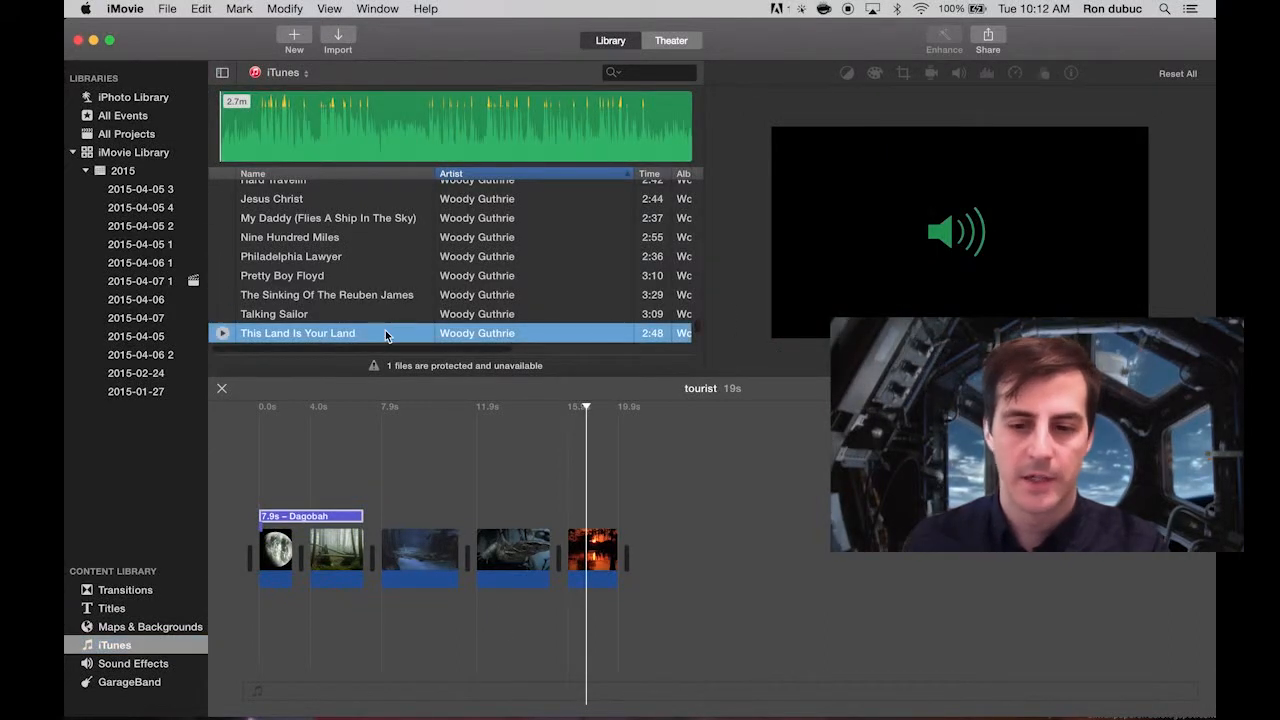
{"action": "left_click_drag", "start_coordinate": [383, 338], "coordinate": [247, 623]}
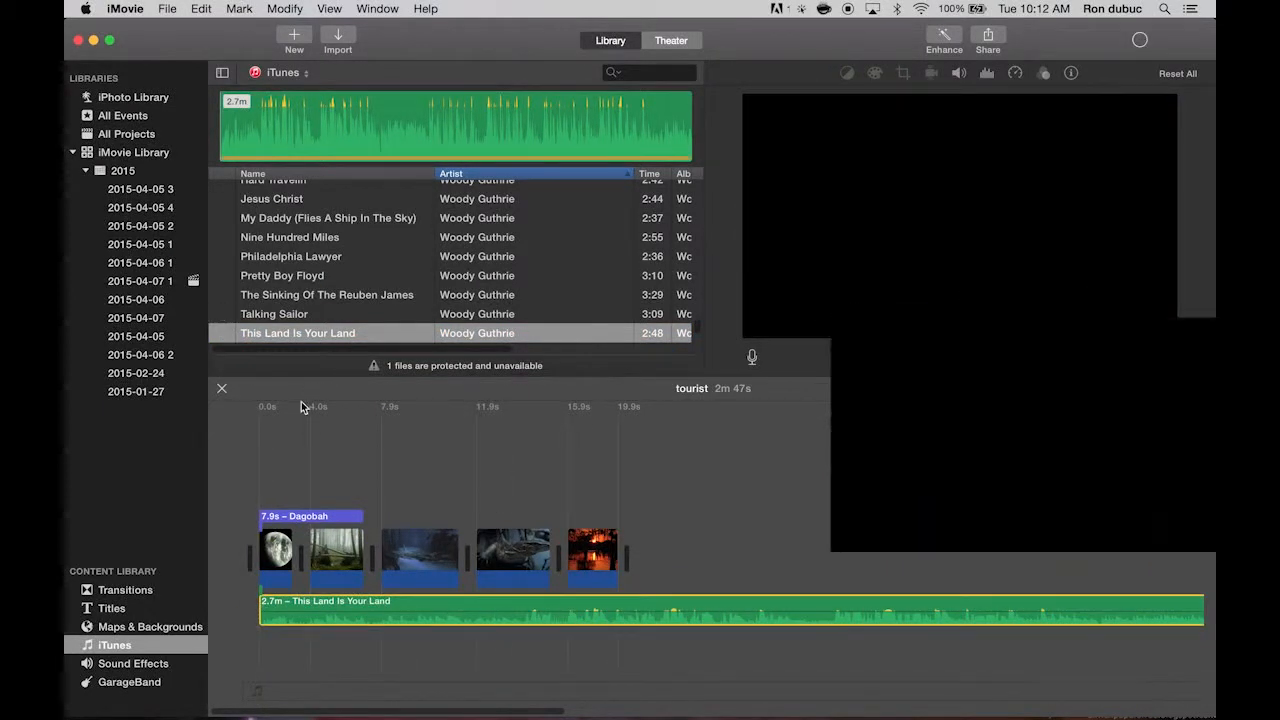
{"action": "left_click", "coordinate": [260, 423]}
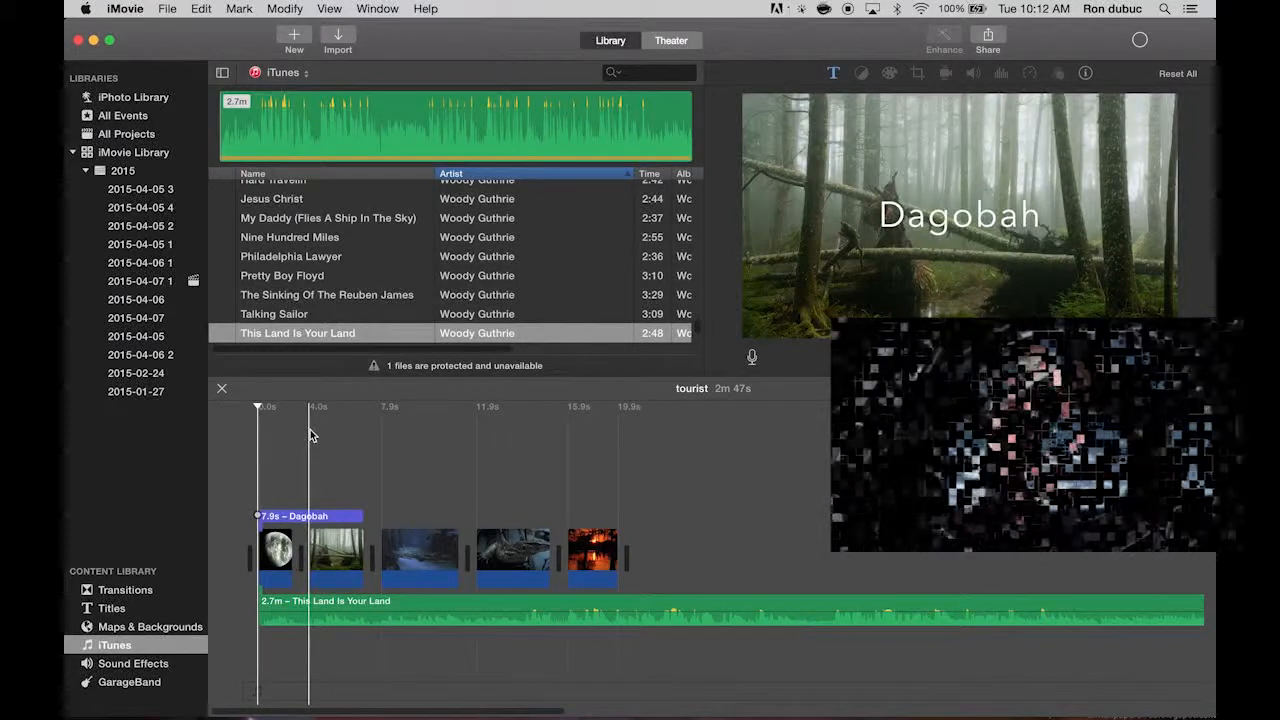
{"action": "key", "text": "space"}
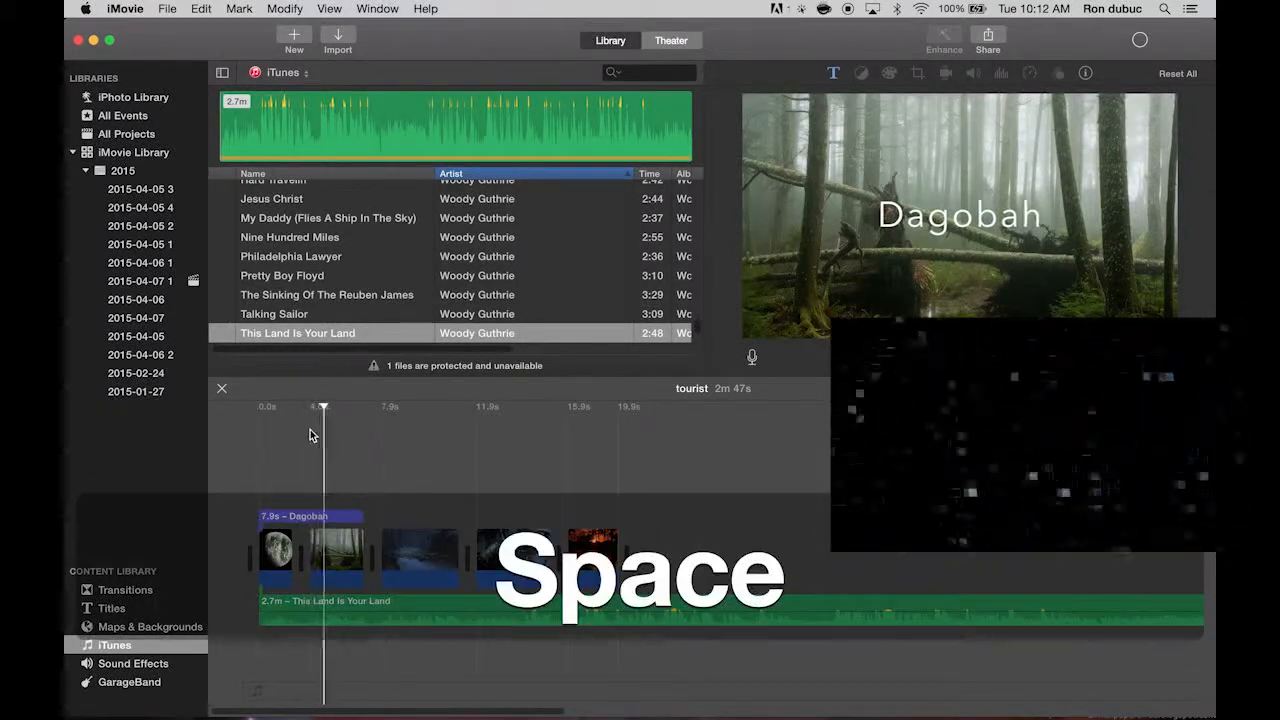